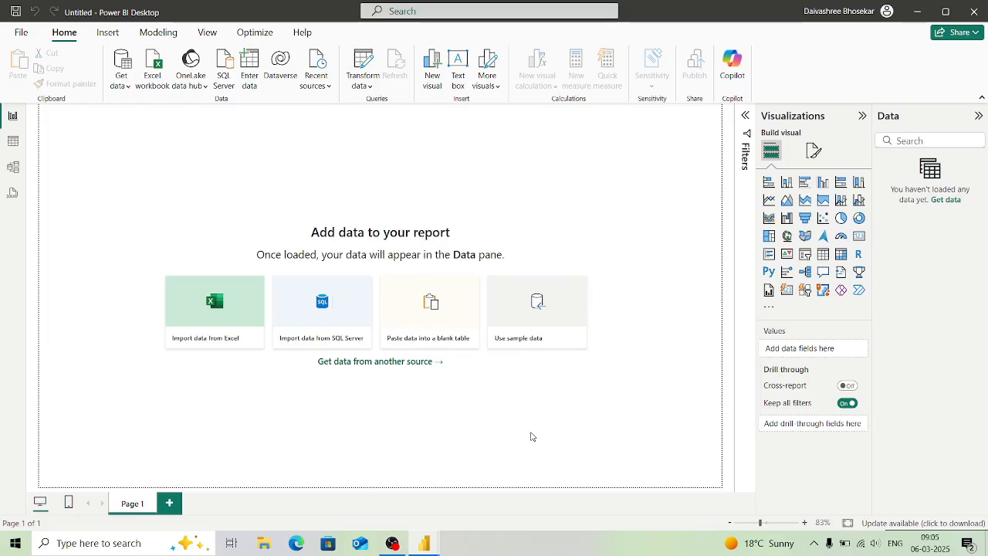
Import the text/CSV file Cleaned_Data_Science_Jobs.csv, preview its columns and open it for data transformation.
click(122, 85)
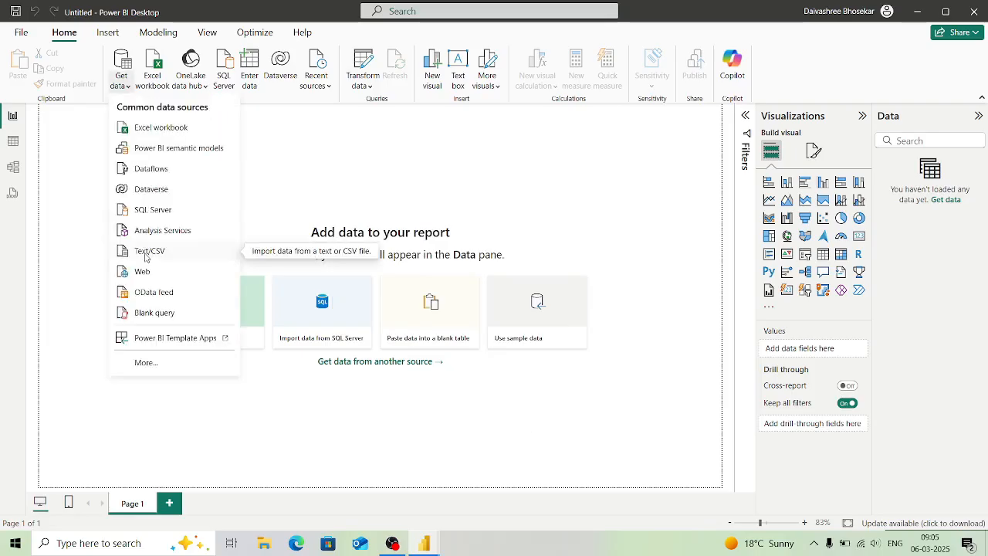
click(147, 251)
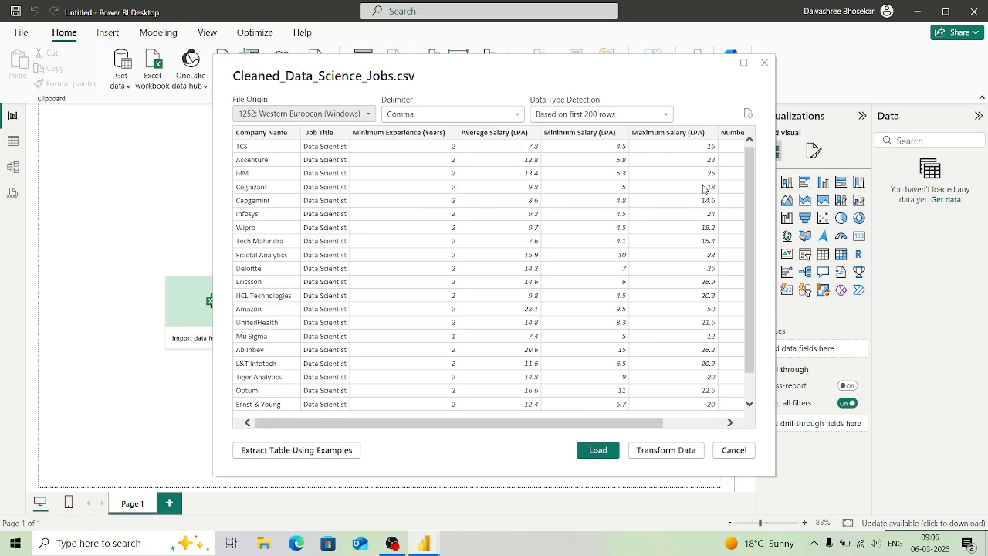
scroll(703, 189, right, 2)
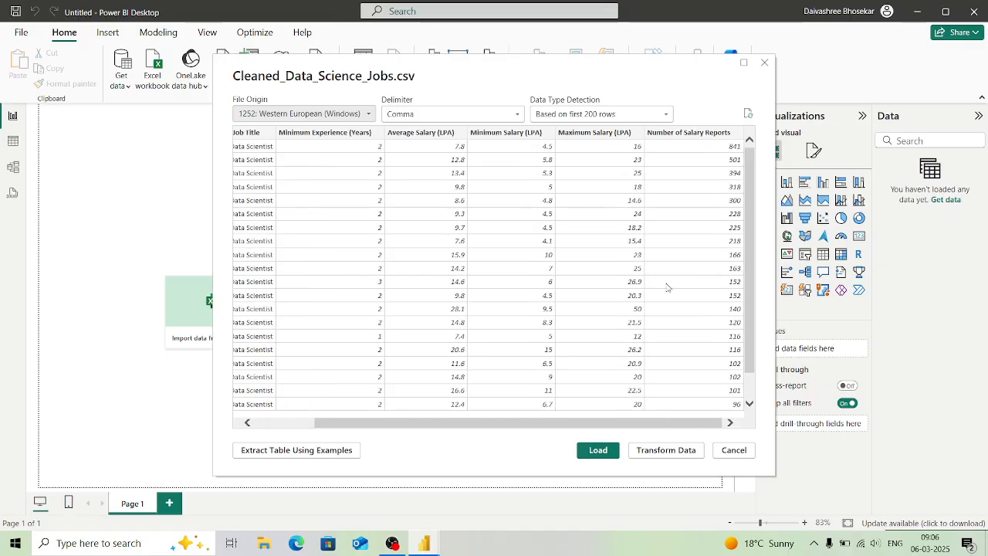
click(650, 450)
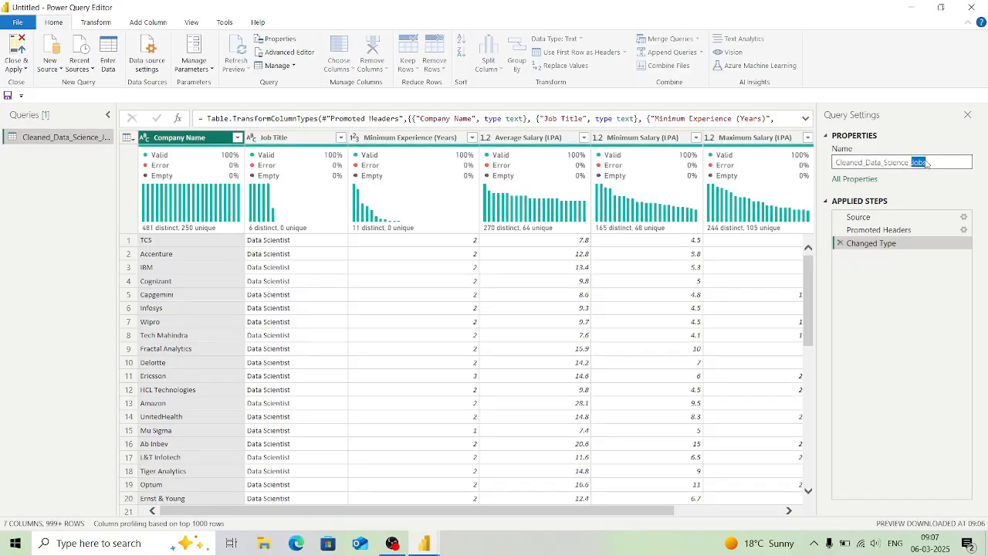
Rename the query as DataScienceJobs, then close the query editor and apply the changes.
drag(930, 162, 847, 163)
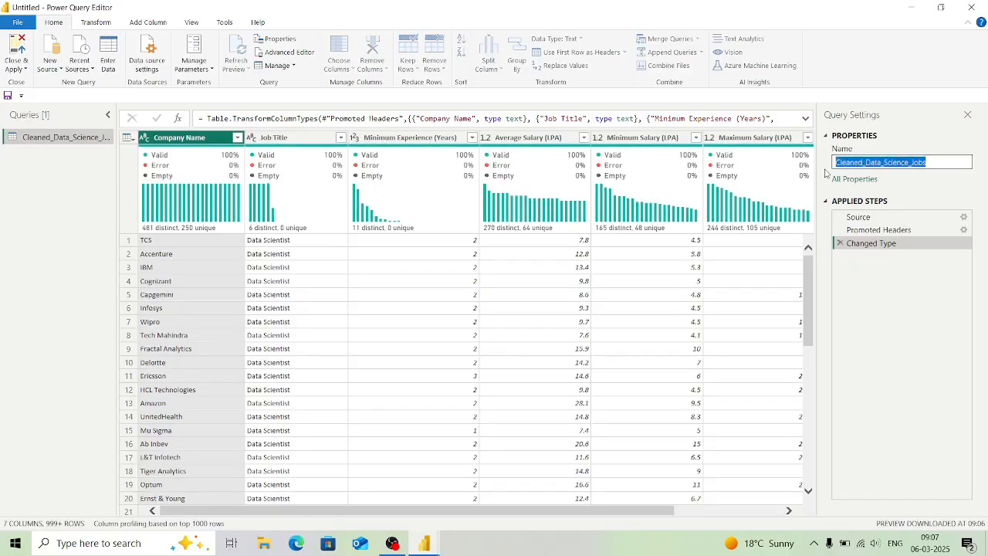
text(DataScienceJobs)
key(Return)
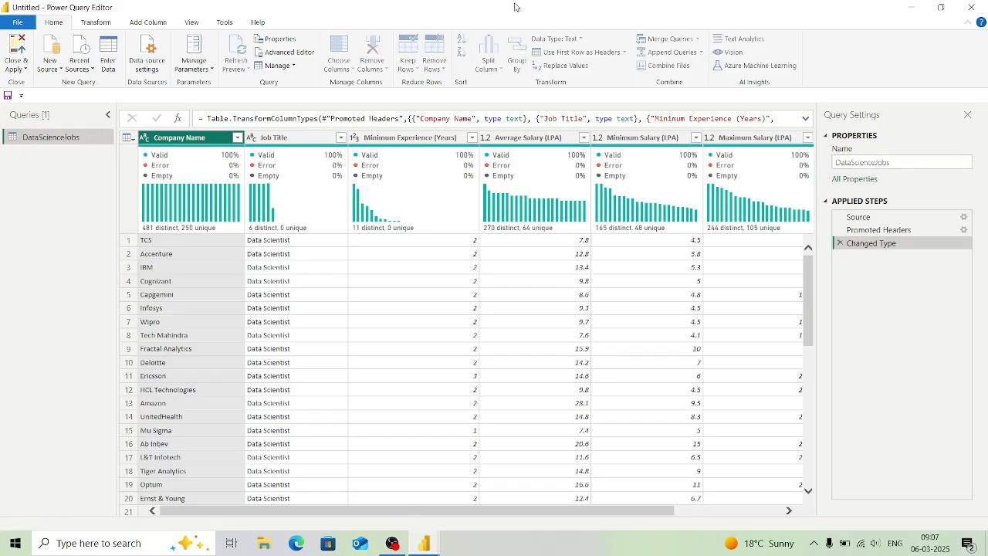
click(21, 46)
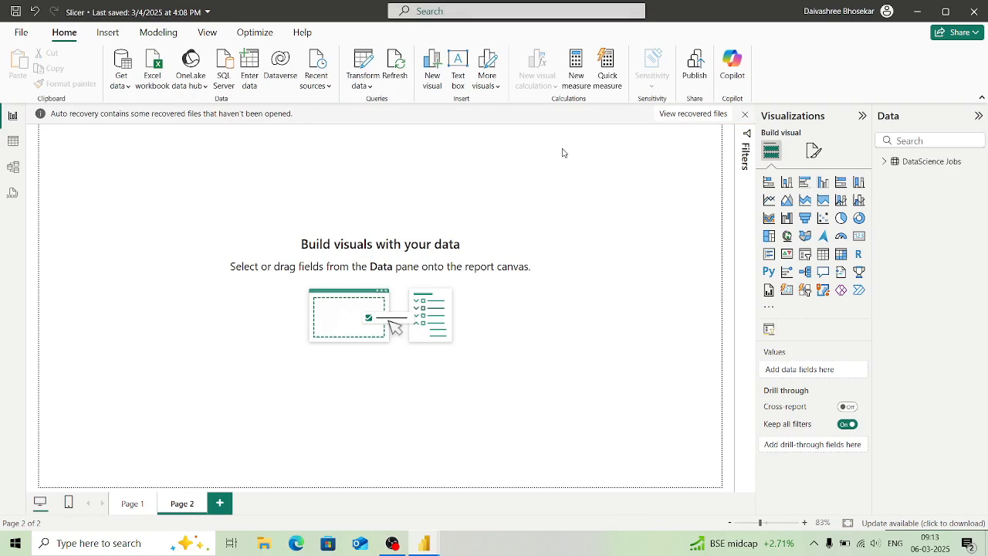
Use the picture Canvas Bg from Downloads as the canvas background image of Page 2.
click(885, 162)
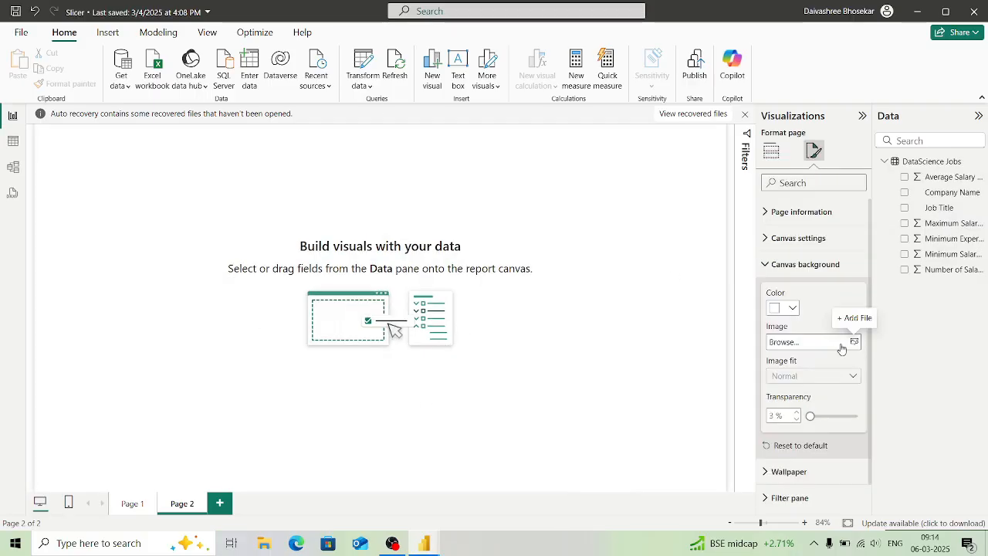
click(854, 341)
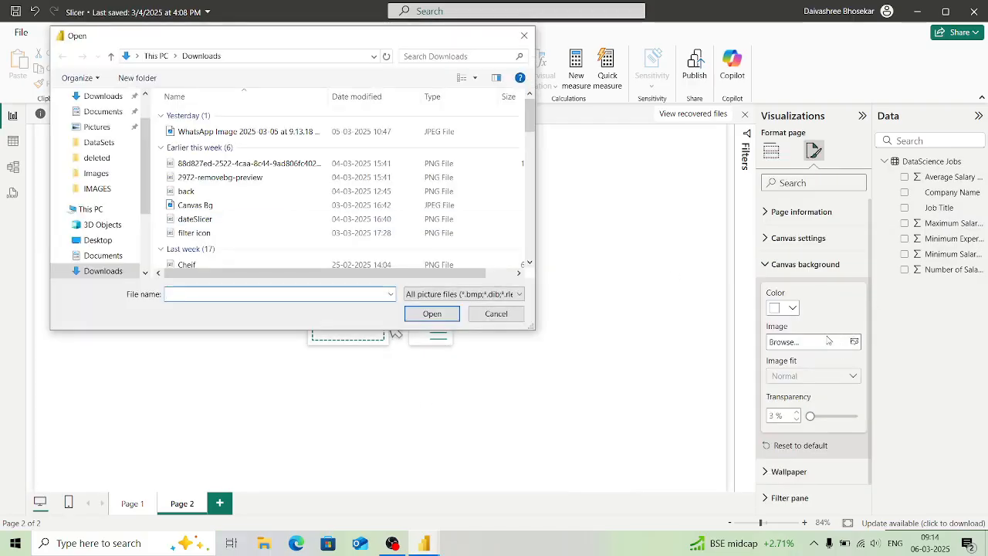
scroll(308, 193, down, 10)
click(278, 216)
scroll(309, 193, up, 15)
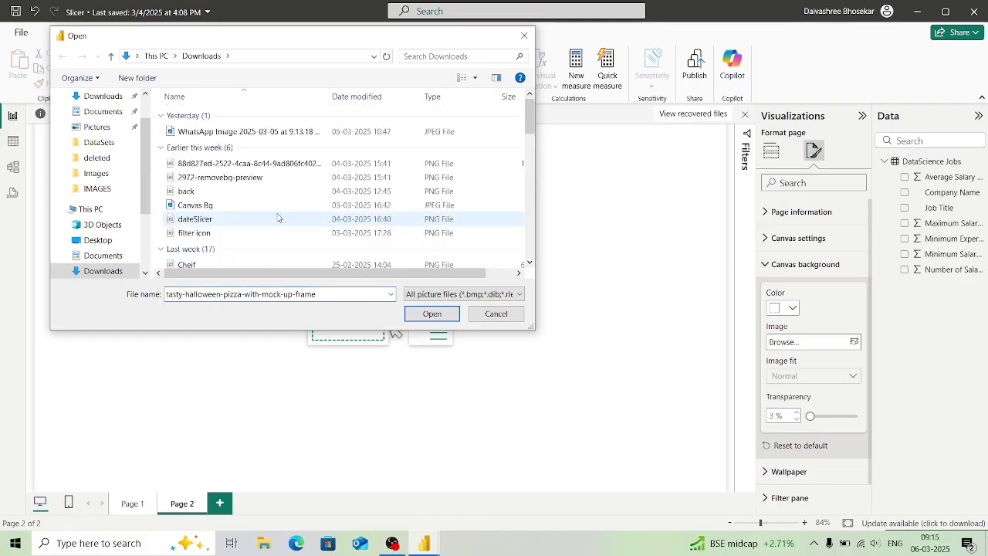
click(195, 204)
click(432, 314)
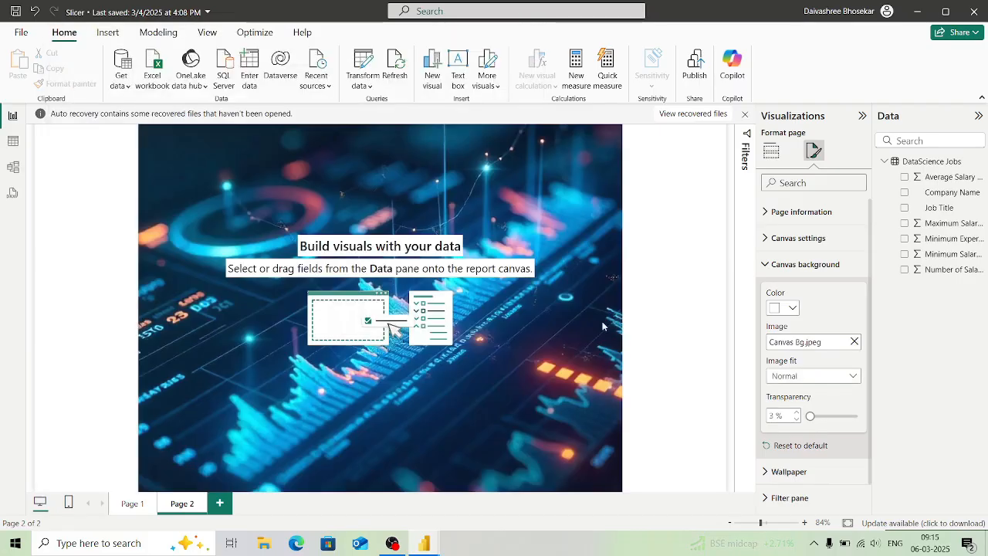
Set the canvas background's image fit to Fit.
click(810, 375)
click(787, 407)
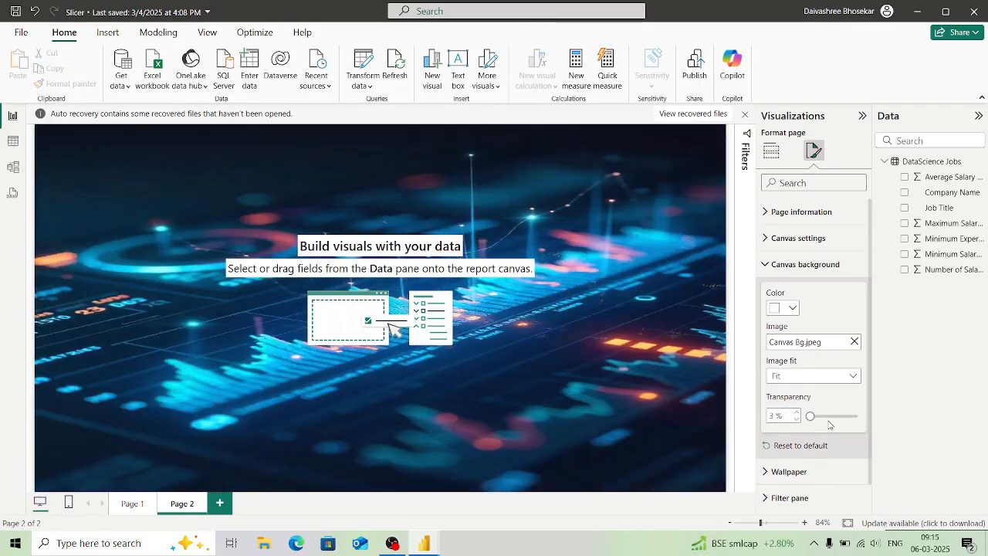
click(634, 417)
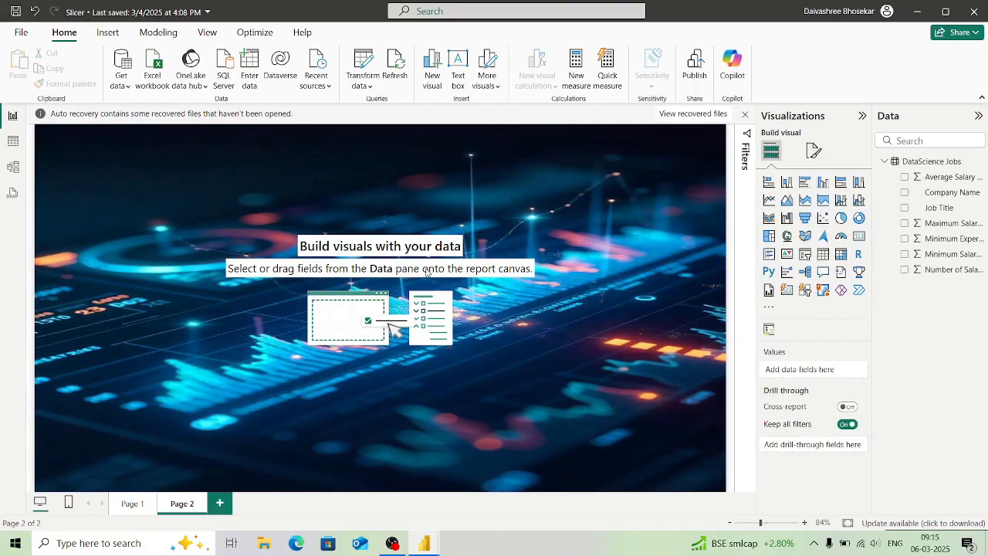
Insert a rectangle and size it as a narrow vertical strip along the upper part of the canvas's left edge.
click(107, 31)
click(450, 65)
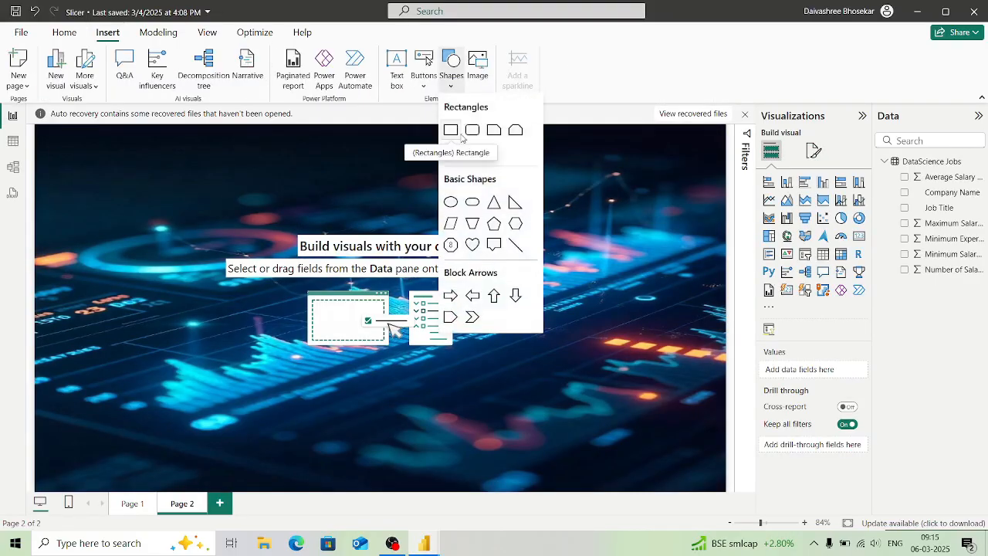
click(451, 130)
drag(190, 262, 73, 323)
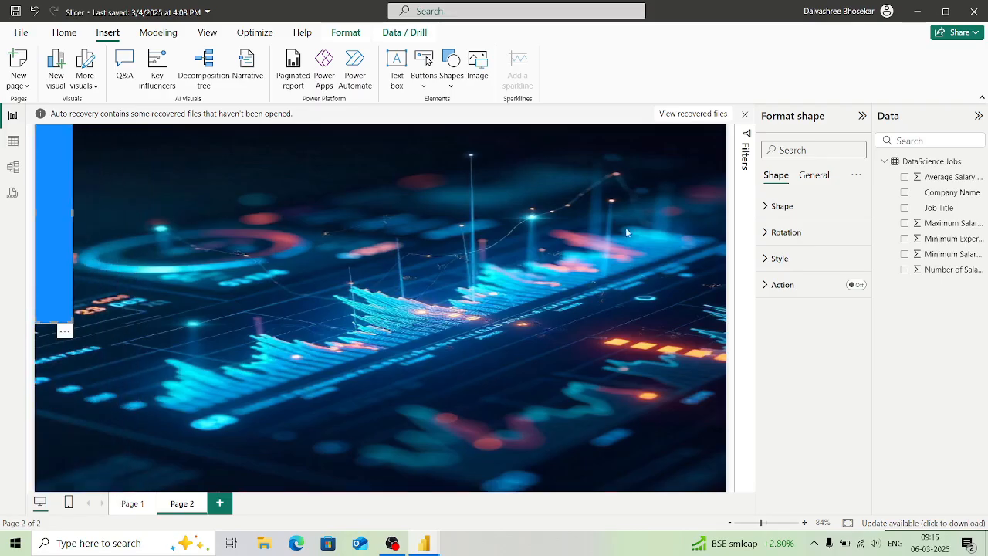
click(236, 279)
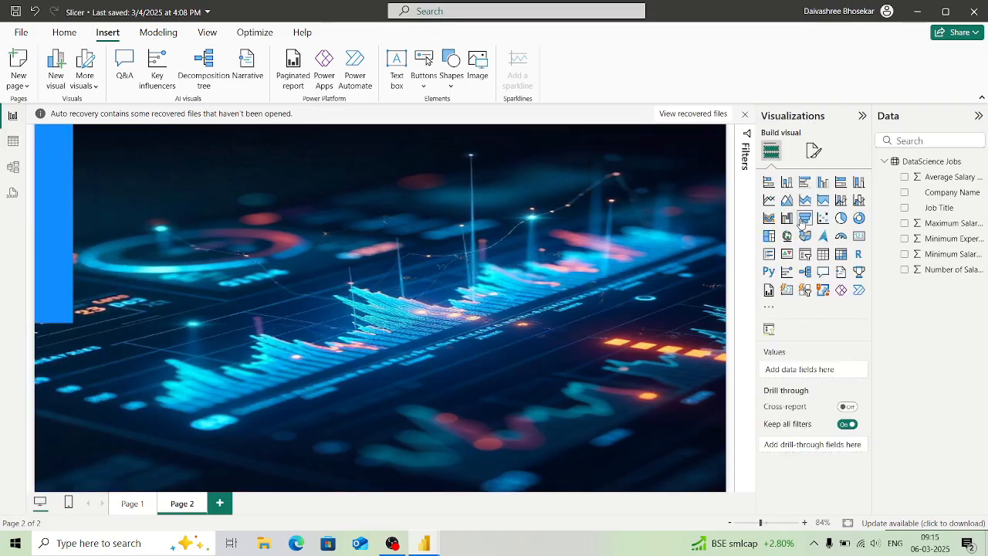
Set the rounded corners of the rectangular strip to 35 px.
click(51, 275)
click(782, 205)
click(813, 249)
click(812, 249)
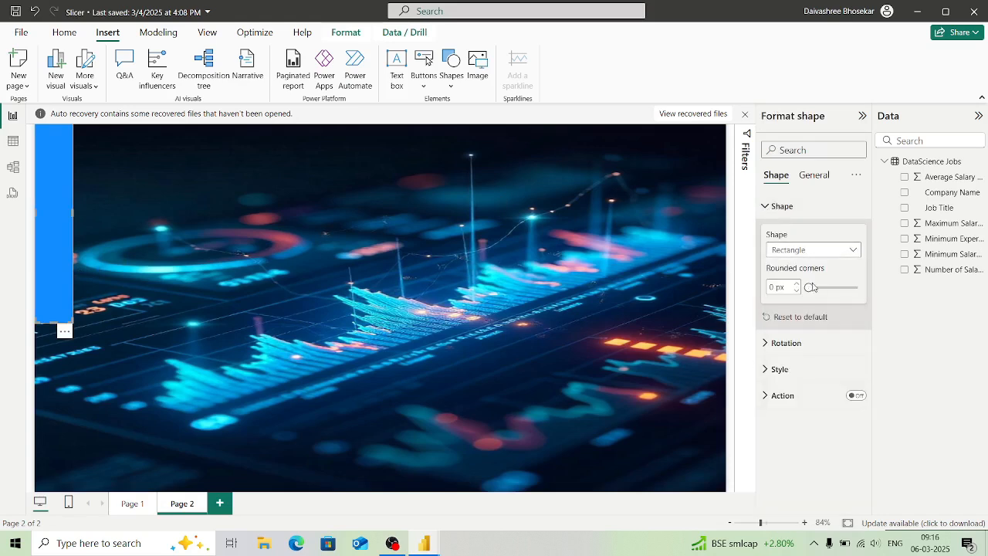
drag(817, 287, 820, 287)
click(786, 342)
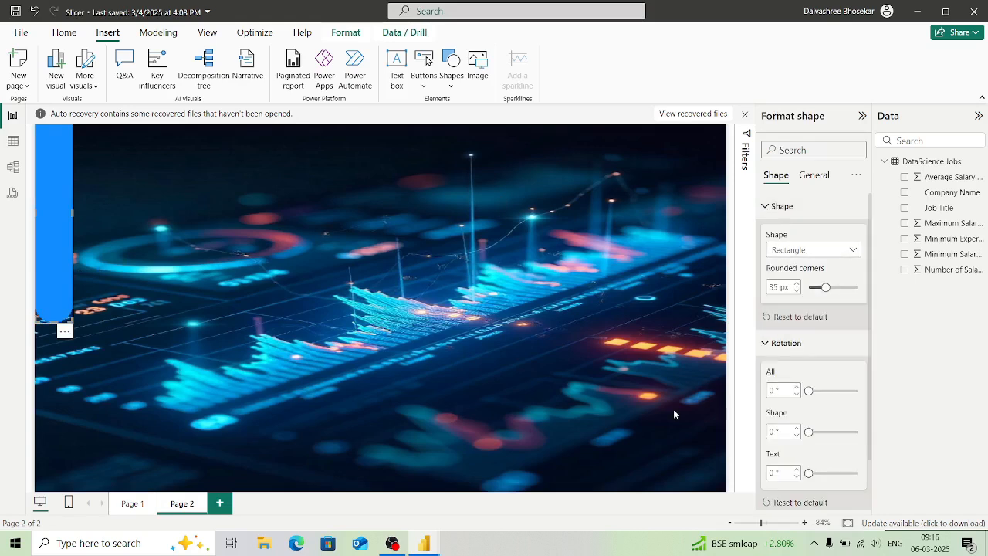
click(692, 398)
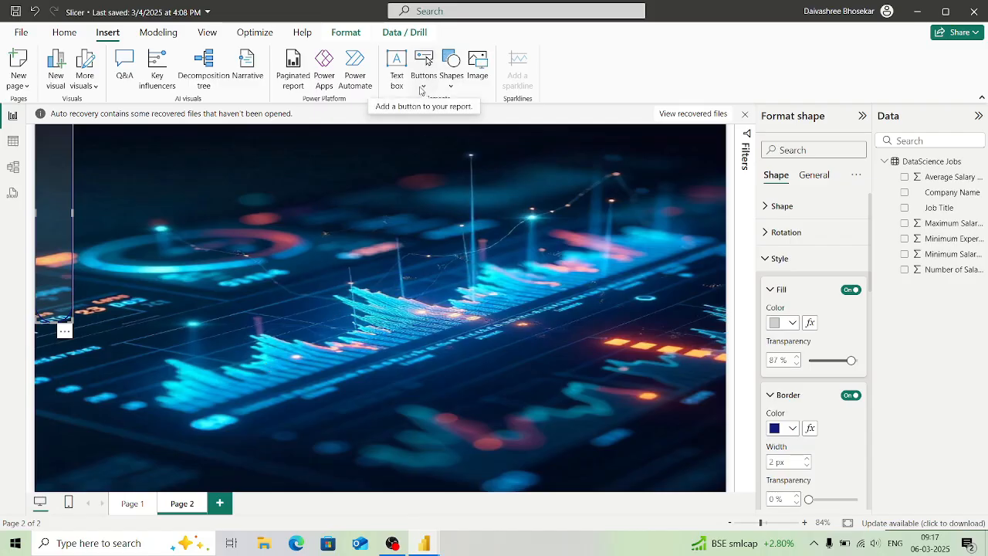
Insert the picture filter icon from Downloads and place it small at the upper end of the vertical strip.
click(475, 77)
scroll(270, 174, down, 1)
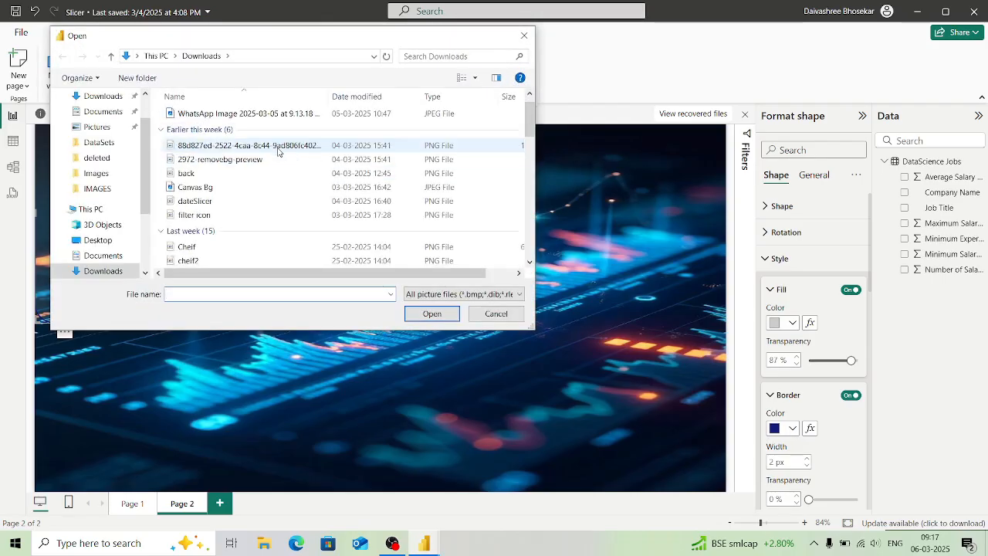
click(224, 215)
click(433, 314)
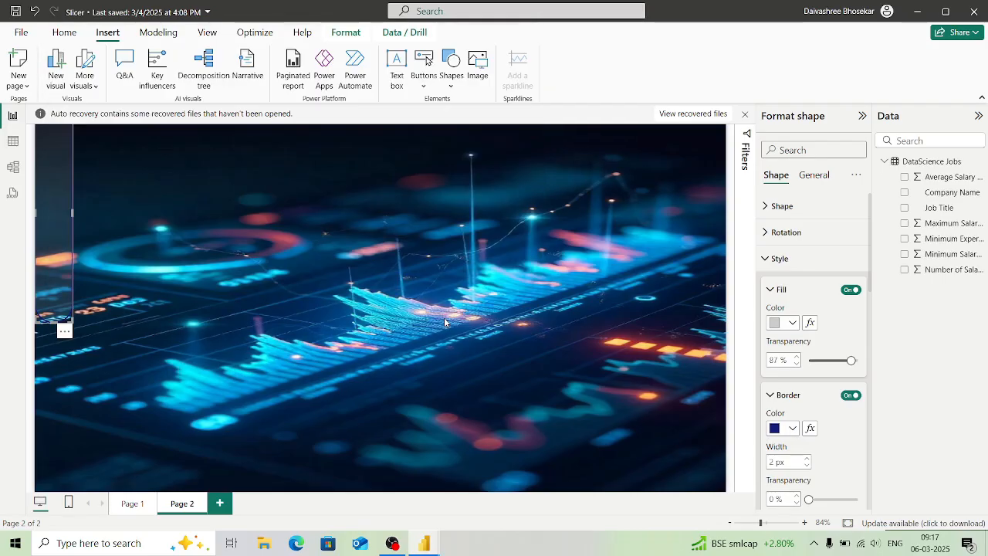
drag(407, 396, 54, 149)
click(111, 169)
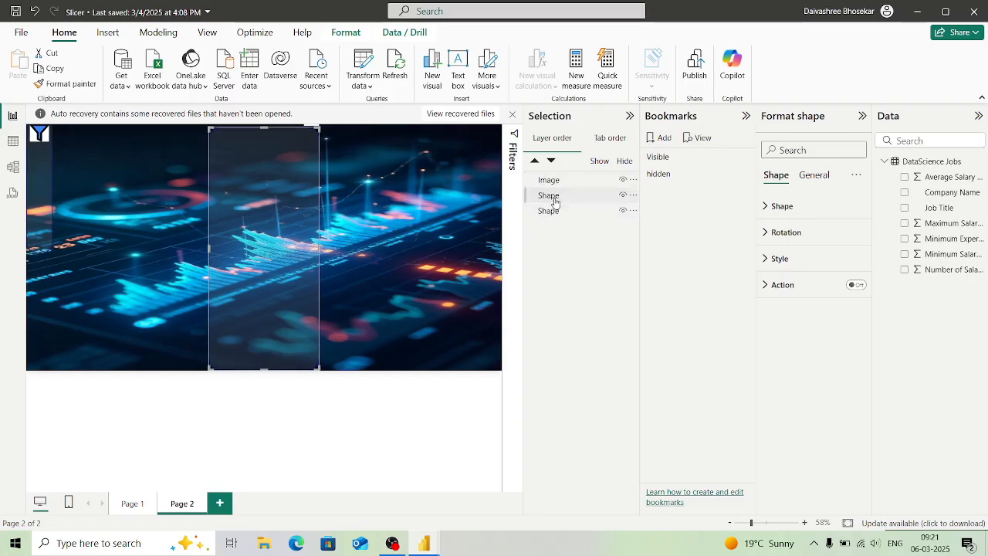
Hide the Filter1 group and move the tall rounded panel shape to the canvas's left edge.
click(556, 180)
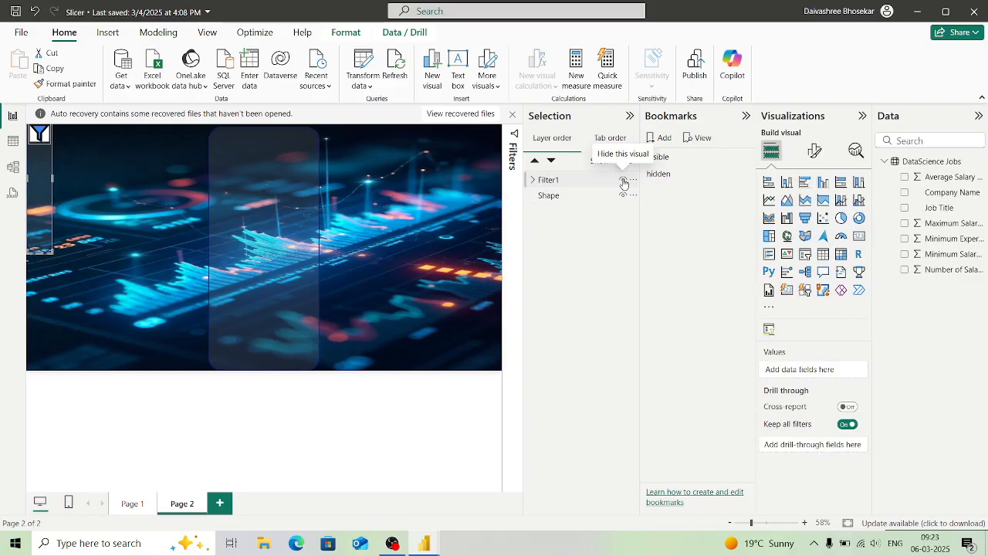
click(623, 179)
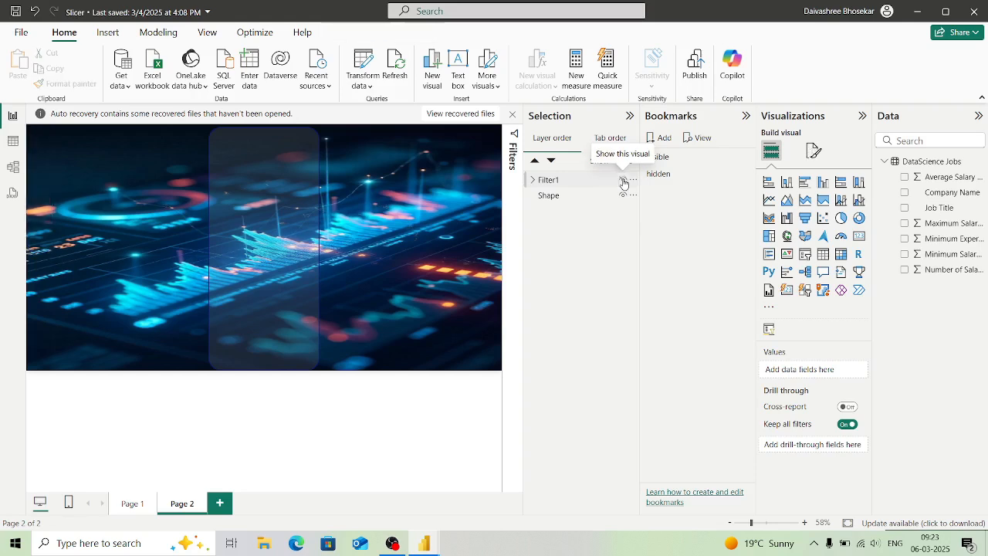
click(46, 254)
drag(49, 249, 49, 245)
mouse_move(60, 192)
mouse_down()
mouse_move(59, 179)
mouse_move(60, 191)
mouse_up()
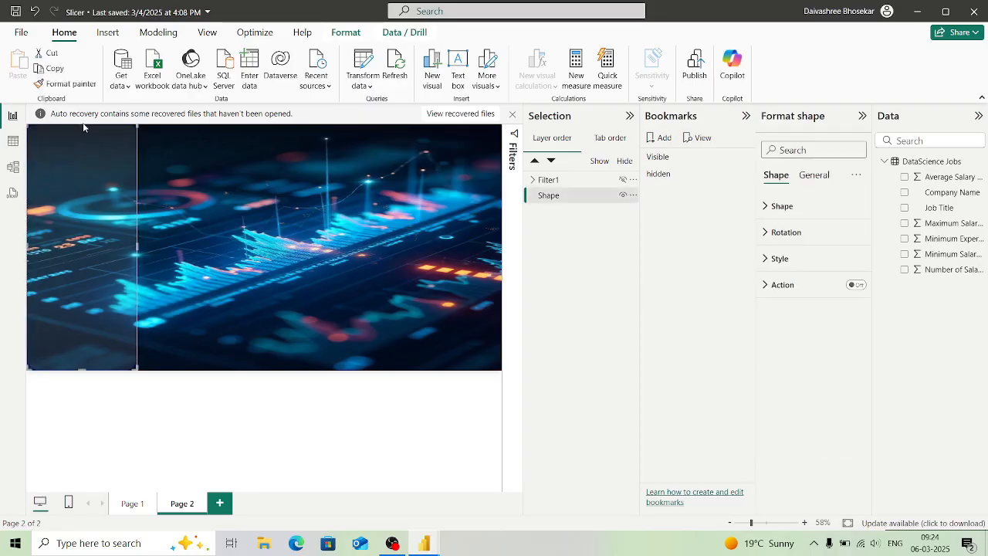
Insert a text box reading SLICER PANEL and set its font size to 24.
click(459, 75)
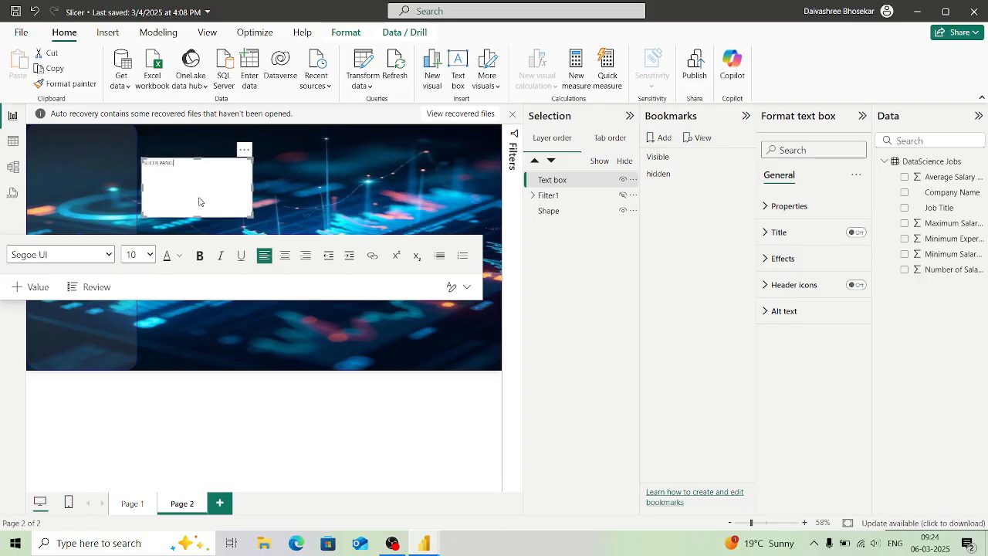
key(ctrl+a)
click(141, 255)
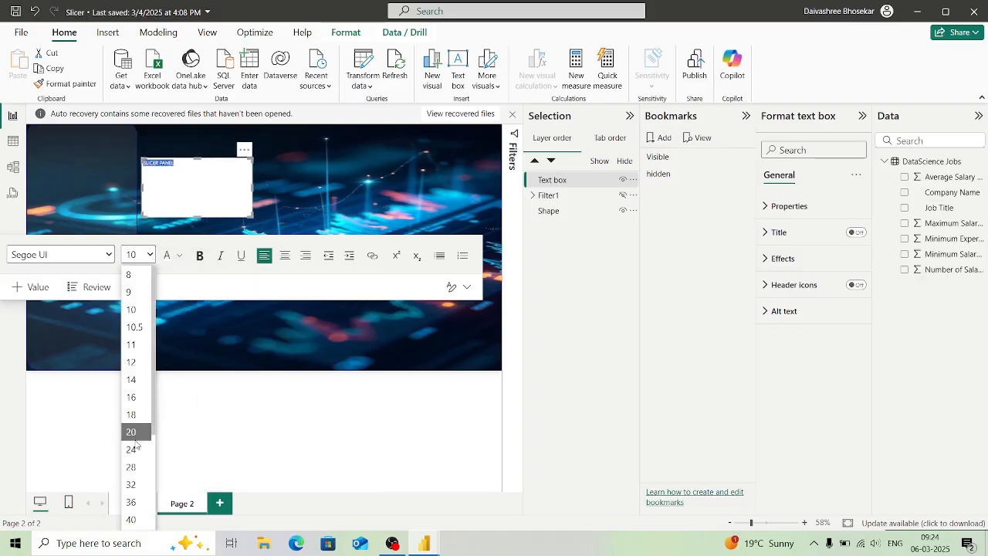
click(131, 449)
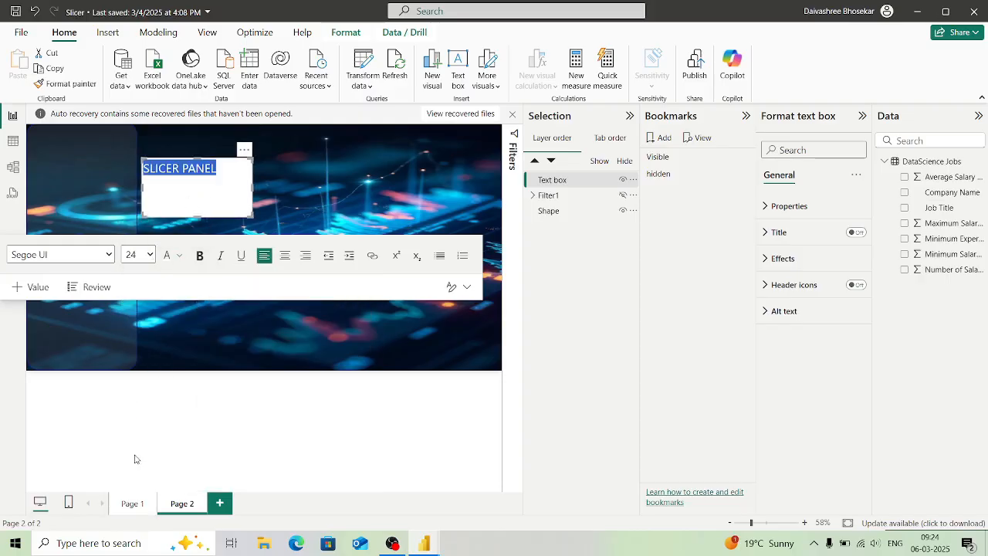
Center the SLICER PANEL text, make it bold and set its font to Constantia.
click(285, 255)
click(199, 255)
click(62, 255)
click(49, 384)
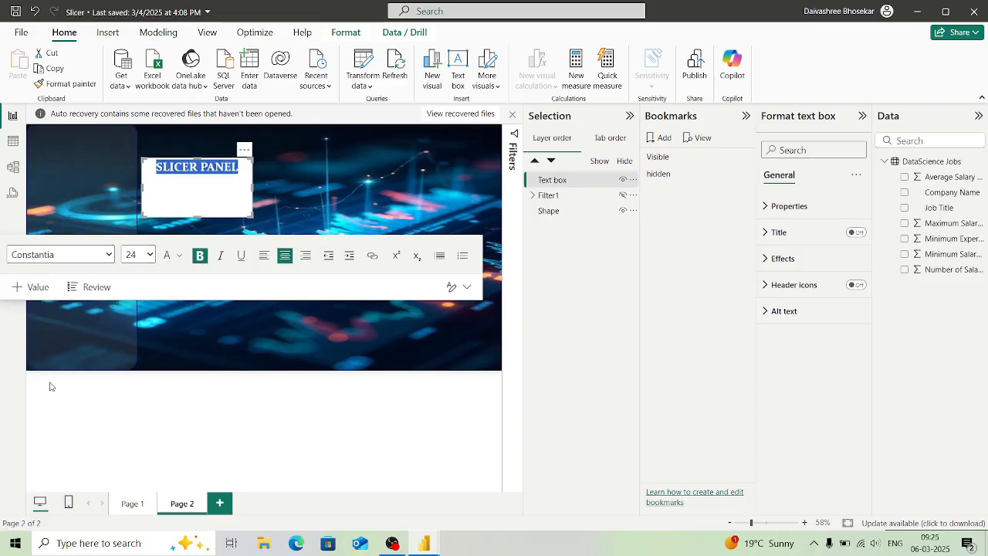
Turn off the background of the SLICER PANEL text box.
click(347, 185)
click(172, 204)
click(795, 204)
scroll(841, 232, down, 5)
scroll(818, 224, up, 5)
click(789, 205)
click(783, 258)
click(850, 289)
Shrink the SLICER PANEL text box around its text and position it in the upper part of the left panel.
drag(197, 214, 202, 176)
drag(142, 168, 27, 184)
drag(252, 168, 79, 203)
click(182, 231)
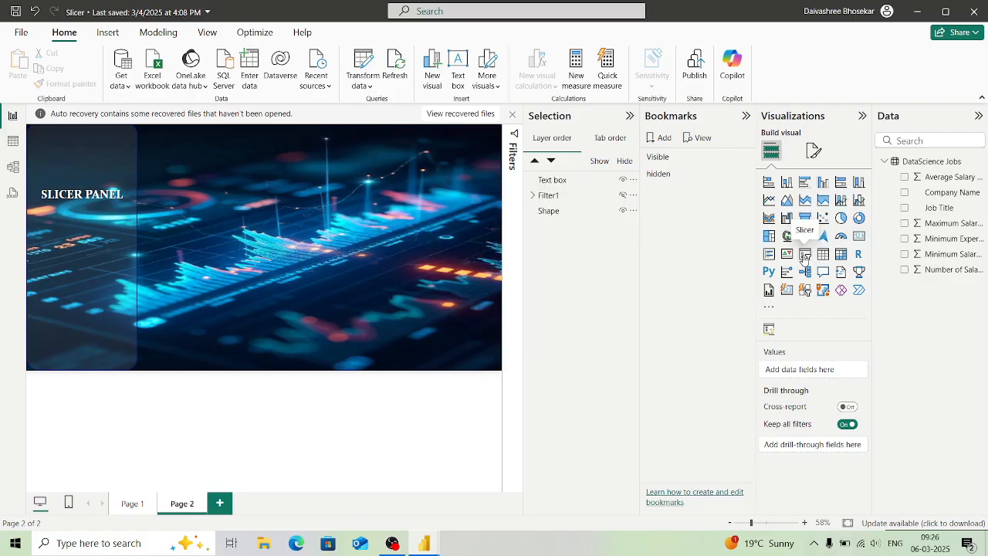
Add one slicer for the Company Name field and a second slicer for the Job Title field.
click(803, 257)
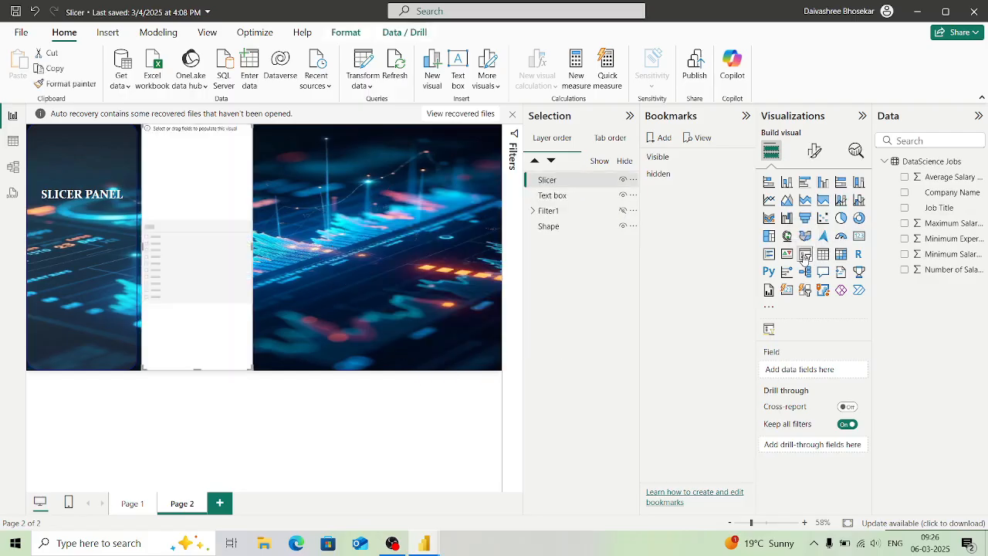
click(905, 194)
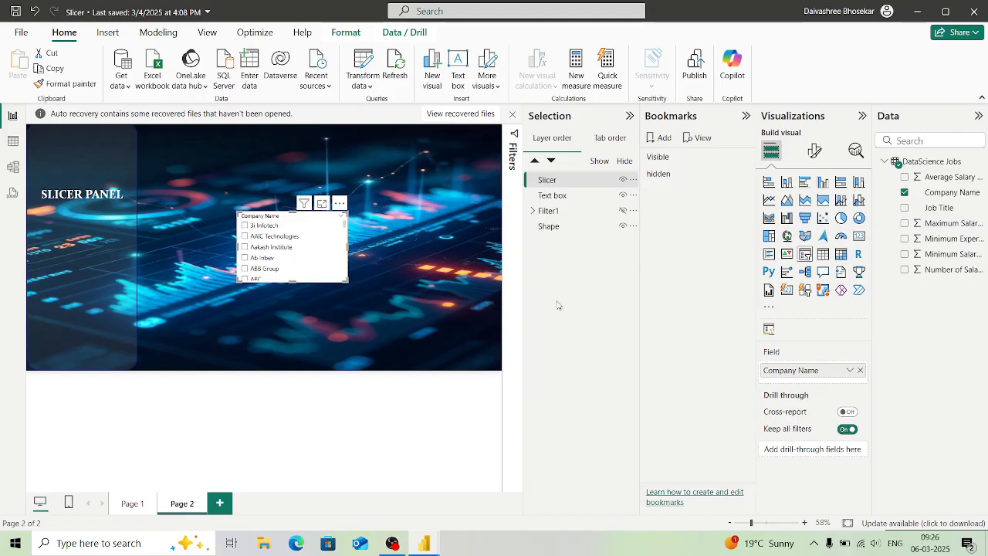
click(805, 255)
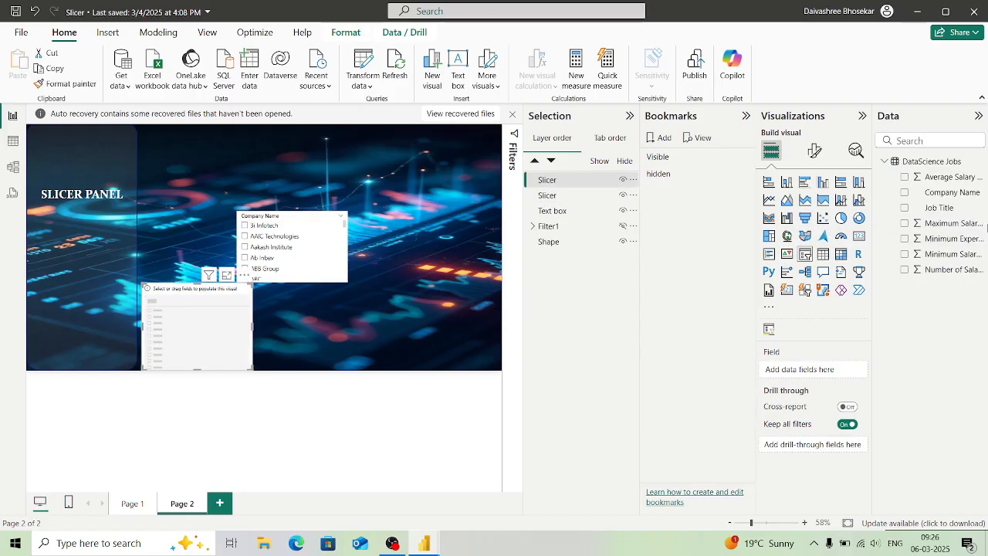
click(934, 208)
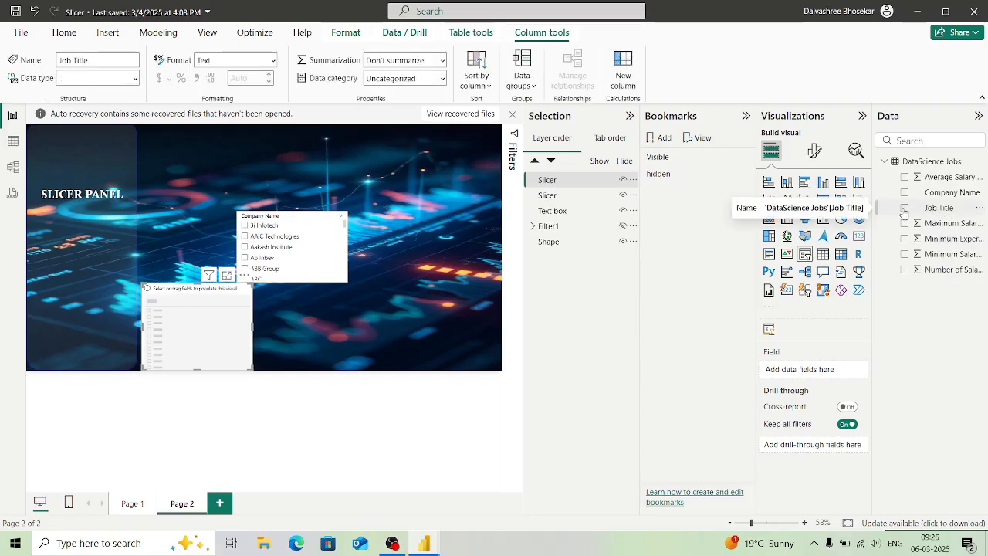
click(904, 209)
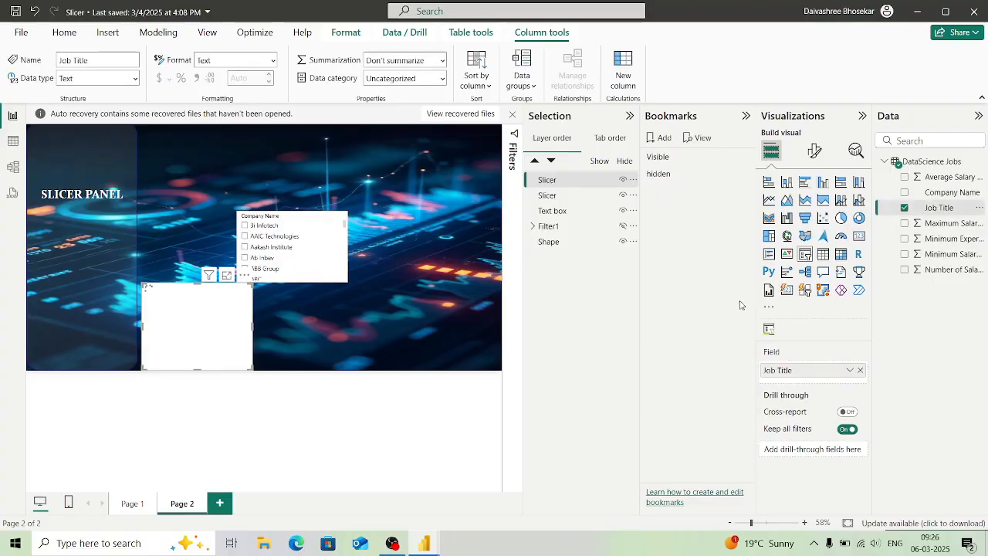
Set the Company Name slicer's style to Dropdown and turn off its slicer header.
click(315, 249)
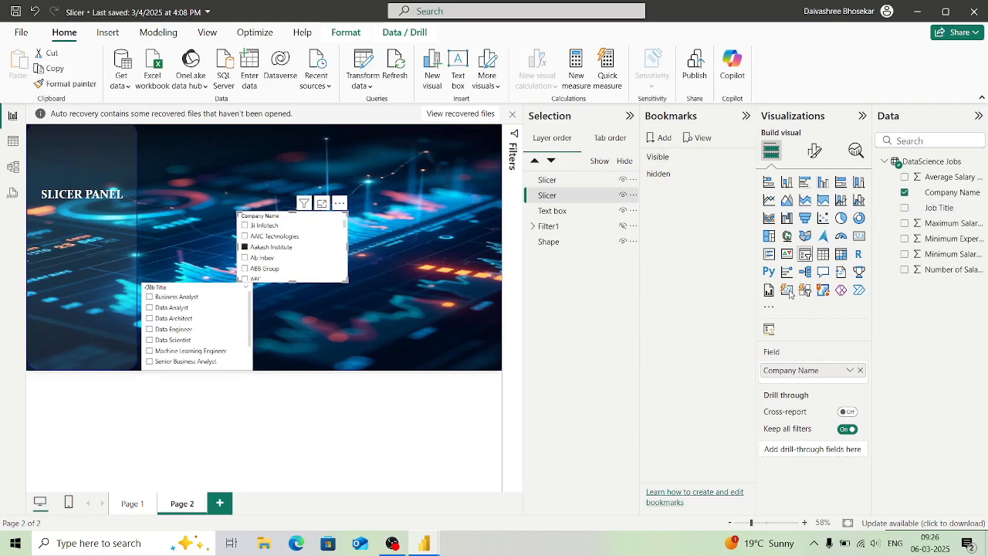
click(815, 152)
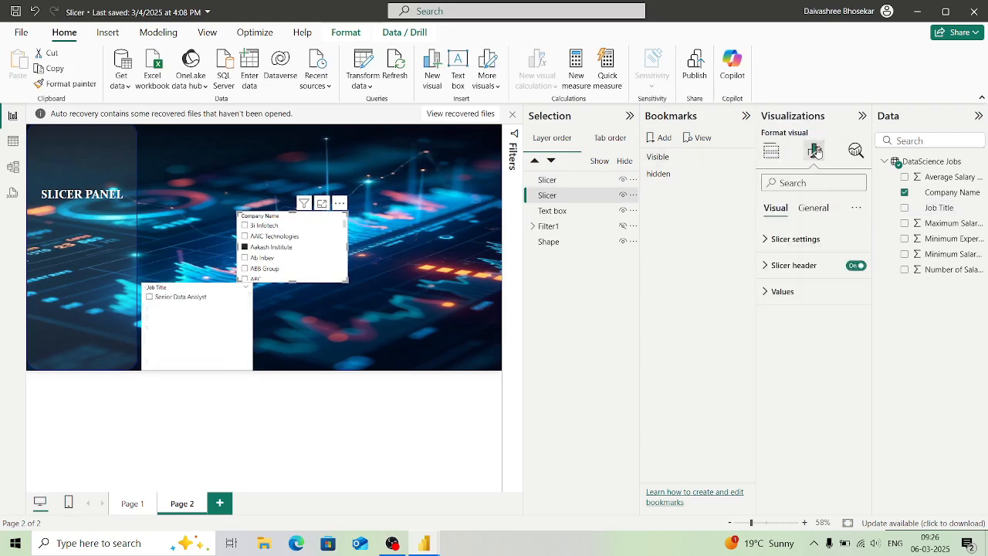
click(768, 241)
click(825, 304)
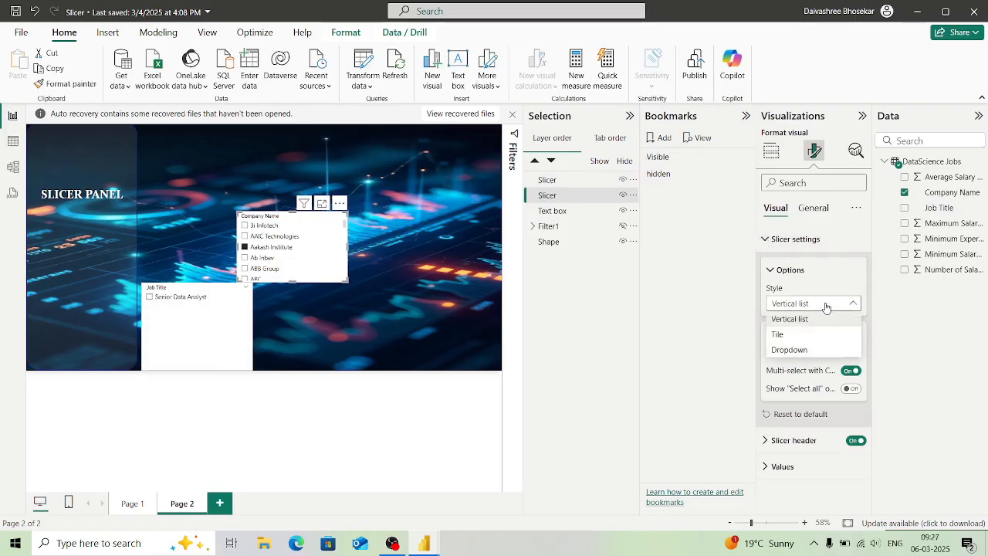
click(794, 349)
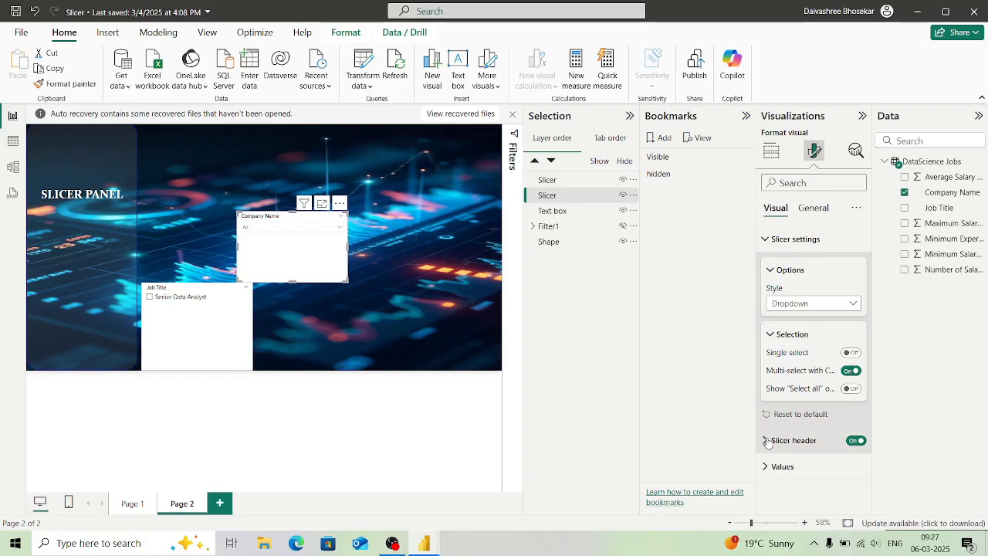
click(854, 441)
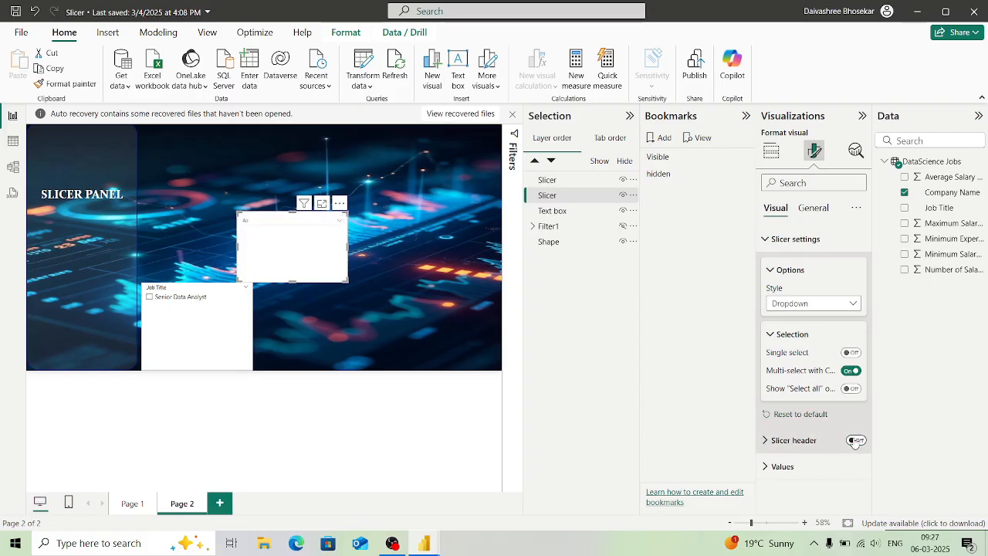
drag(850, 429, 831, 310)
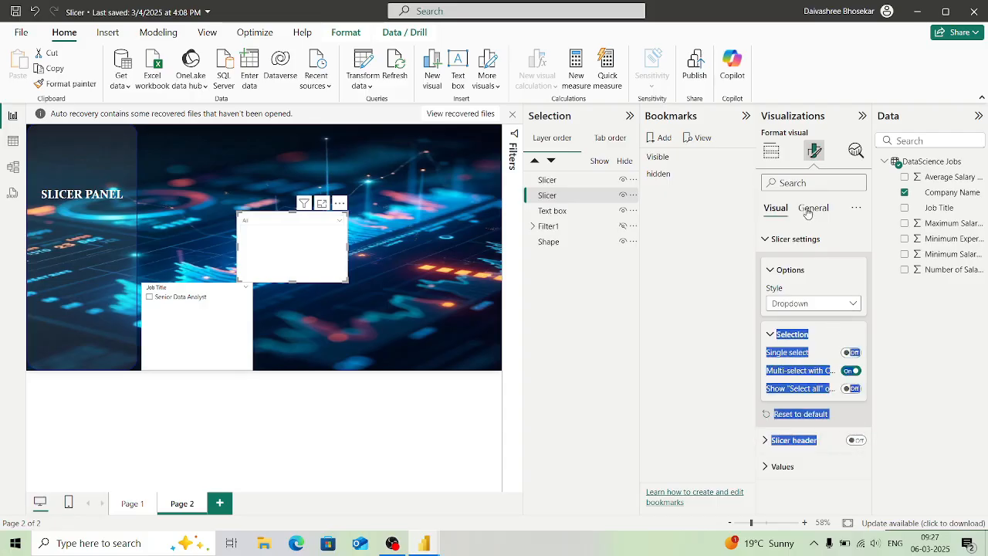
Turn on the Company Name slicer's title and set its text to Company Names.
click(807, 210)
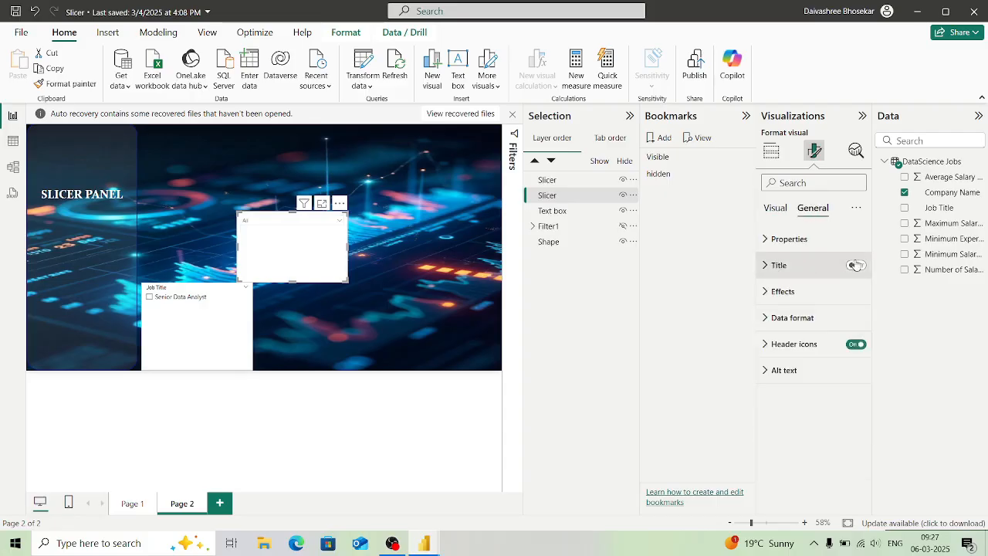
click(762, 266)
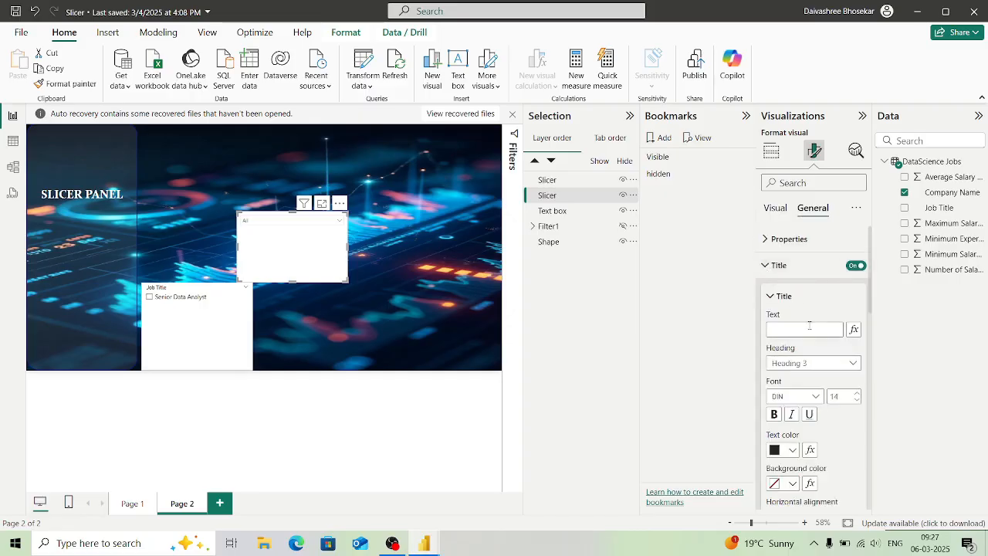
key(BackSpace)
key(BackSpace)
key(BackSpace)
key(BackSpace)
key(BackSpace)
text(Company Nam)
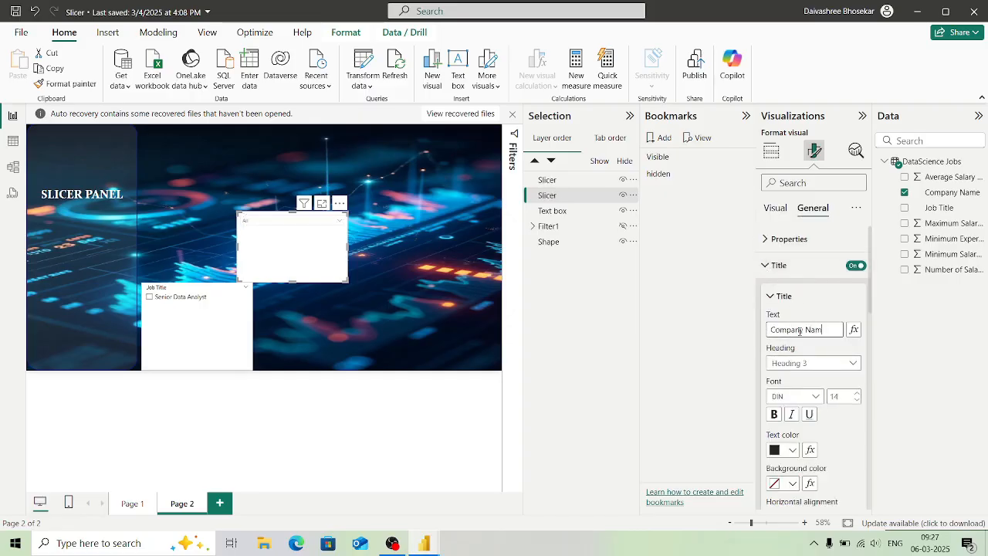
text(es)
Format the Company Names title with light grey text, font size 19 and centered alignment.
click(783, 450)
click(819, 397)
scroll(811, 432, down, 8)
scroll(809, 449, up, 6)
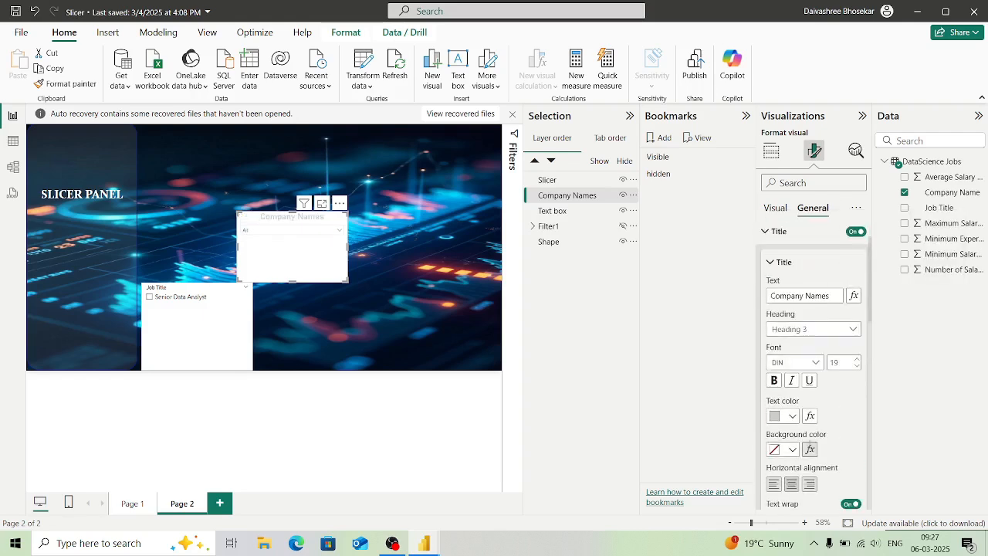
scroll(809, 450, up, 3)
Remove the Company Names slicer's background and give it a thicker visual border with rounded corners of about 11 px, plus a shadow.
scroll(802, 440, down, 8)
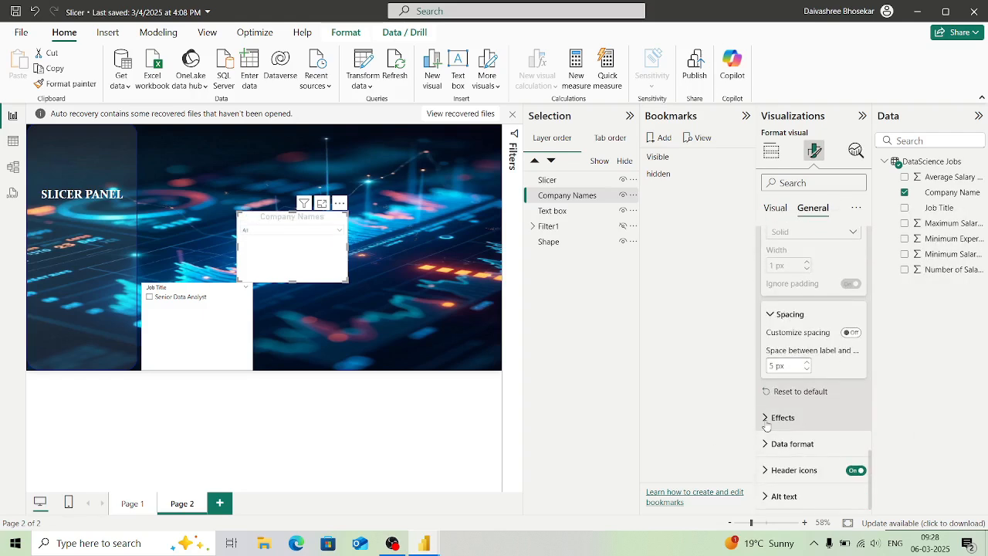
click(768, 420)
scroll(811, 386, down, 2)
click(851, 342)
drag(809, 413, 828, 412)
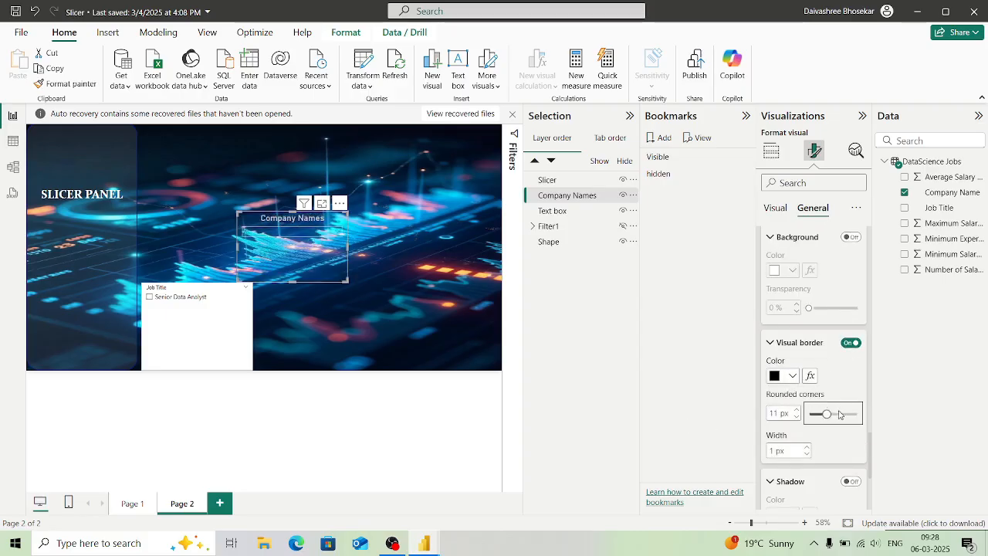
click(807, 447)
click(851, 481)
scroll(798, 450, down, 1)
scroll(798, 450, up, 8)
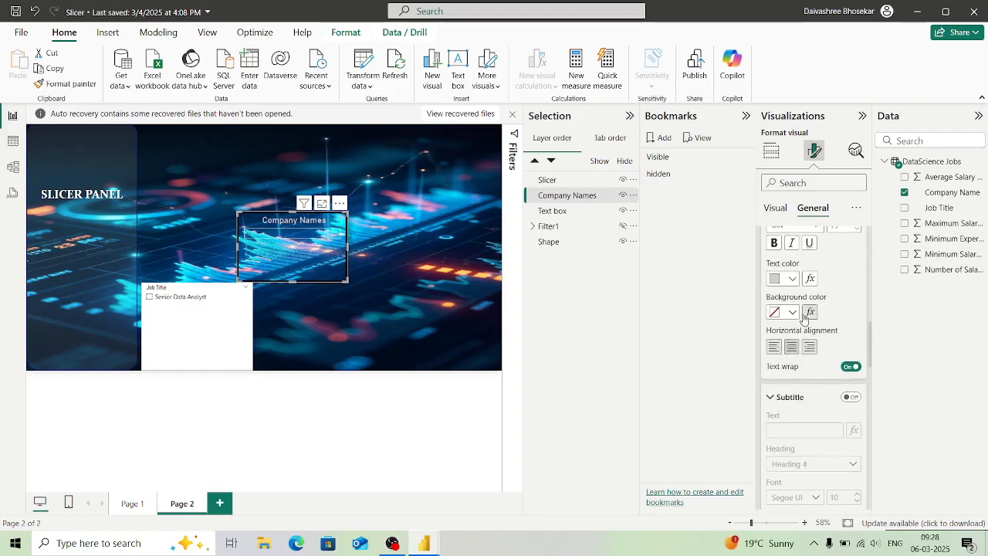
Make the Company Names title bold and white, and reduce the slicer's height.
scroll(802, 318, down, 1)
click(774, 363)
click(792, 399)
click(782, 193)
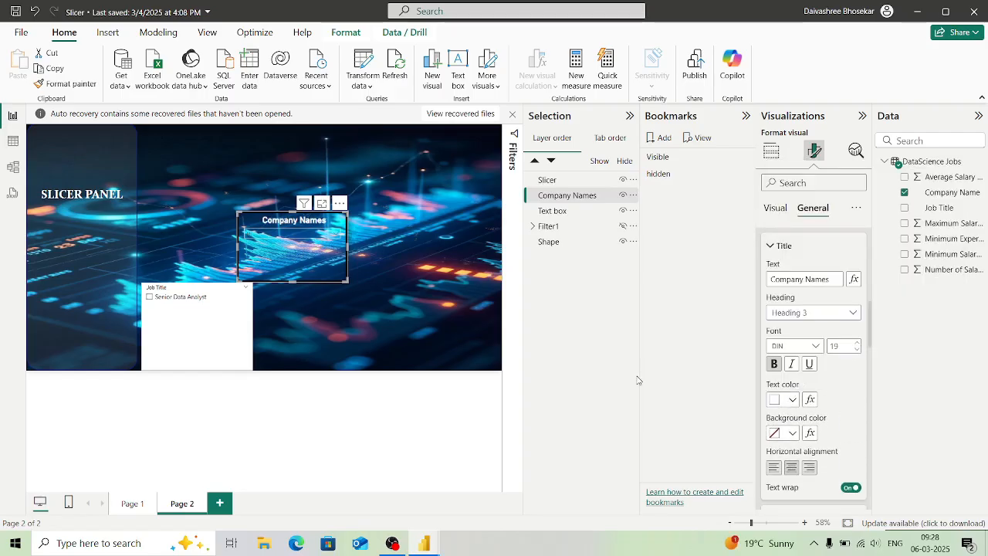
drag(348, 282, 350, 255)
Copy the Company Names slicer's formatting onto the other slicer and set that slicer's title to Job Title.
click(207, 333)
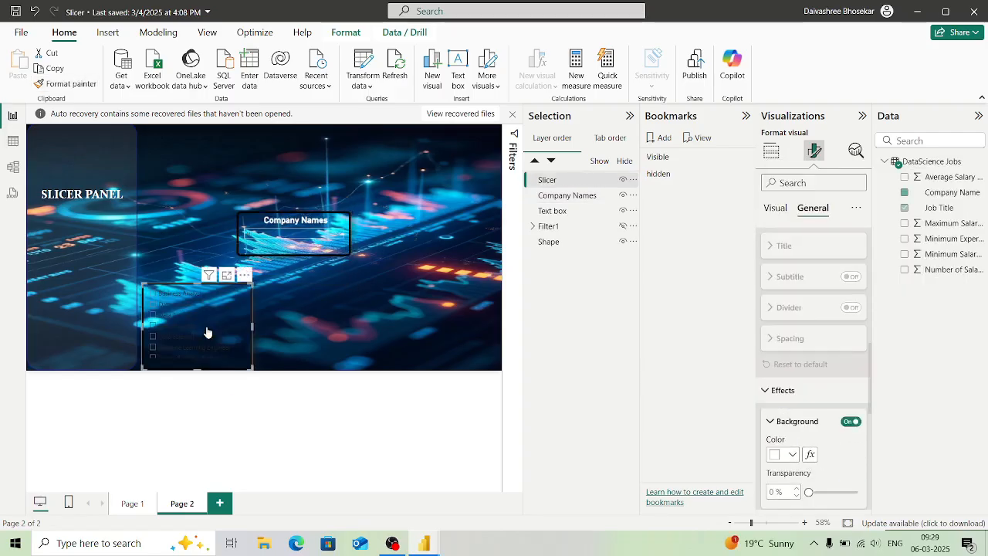
click(803, 278)
text(Job Title)
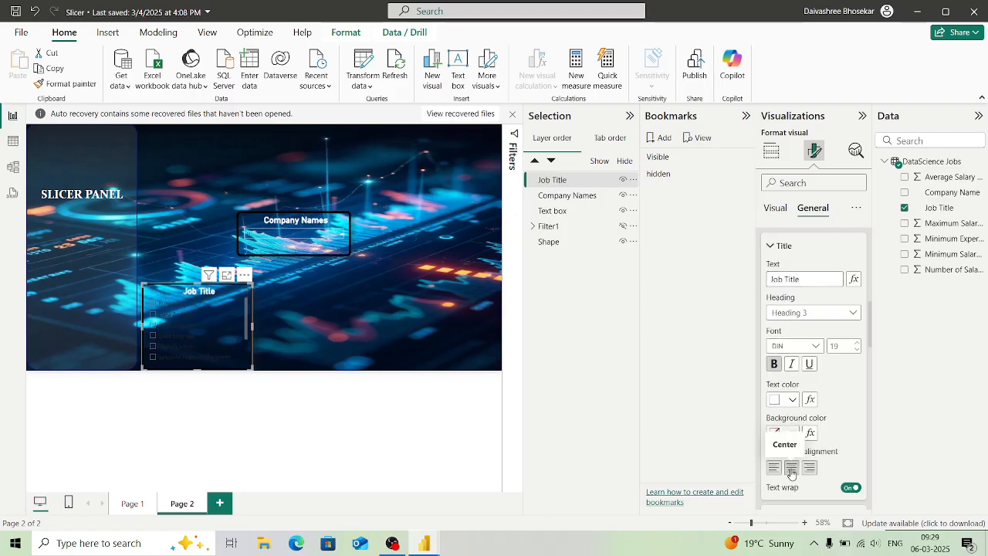
Change the Job Title slicer's style to Dropdown.
scroll(791, 467, down, 5)
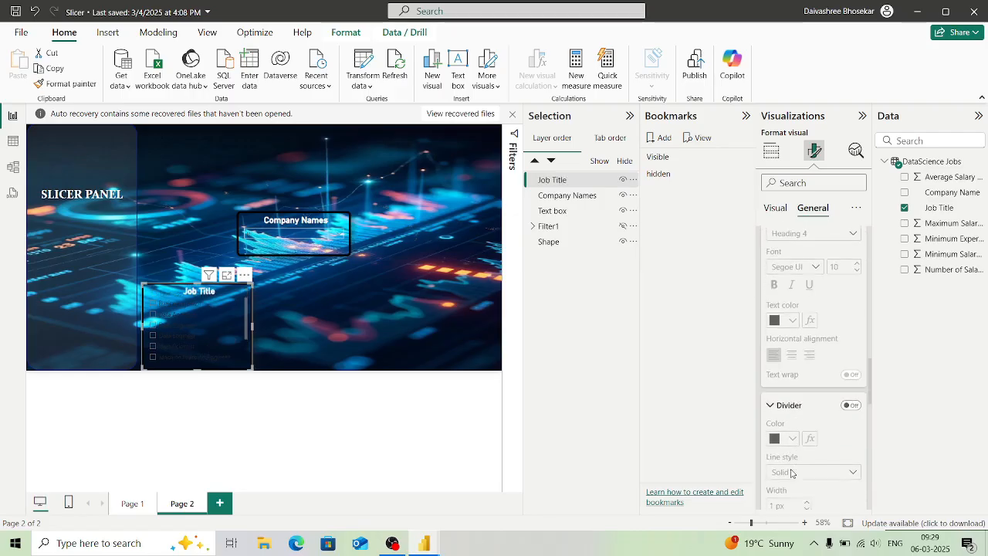
scroll(796, 468, down, 4)
scroll(796, 468, up, 10)
click(776, 209)
click(826, 305)
click(803, 339)
Reduce the Job Title slicer's height and stack both slicers in the left panel below the SLICER PANEL text.
drag(198, 370, 198, 325)
drag(289, 244, 64, 245)
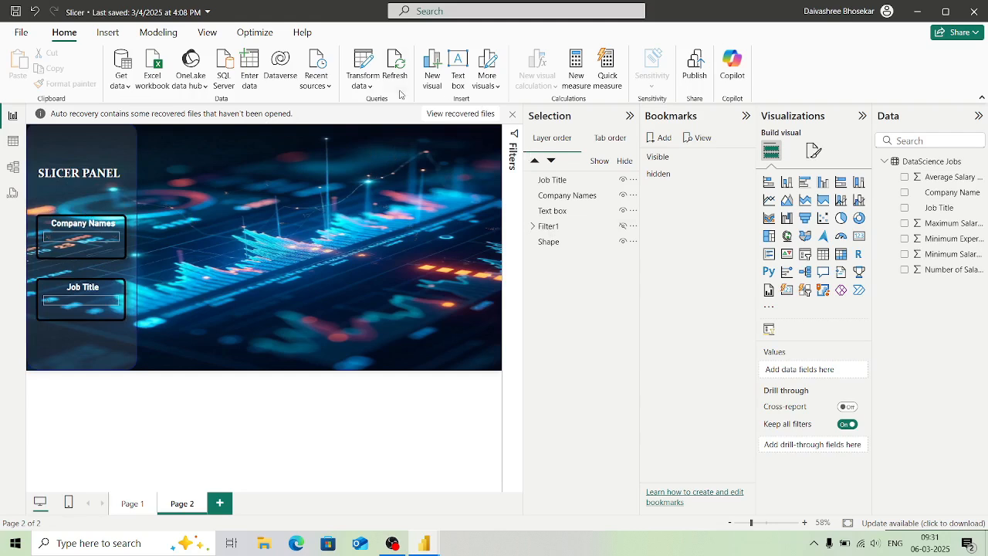
Insert the round back-arrow picture from the personal subfolder in Documents as an image on the page.
click(98, 38)
click(475, 66)
scroll(276, 210, down, 3)
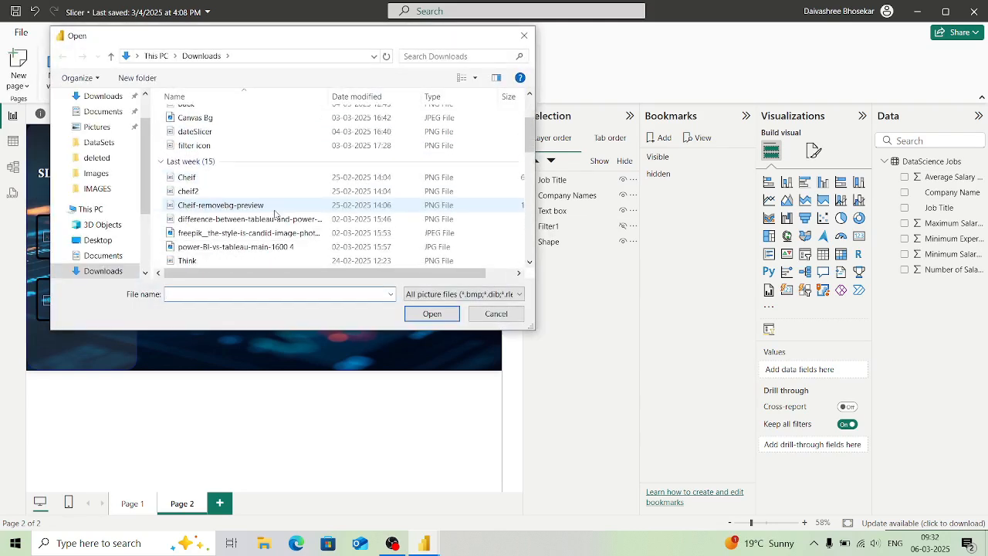
scroll(276, 210, up, 3)
click(102, 111)
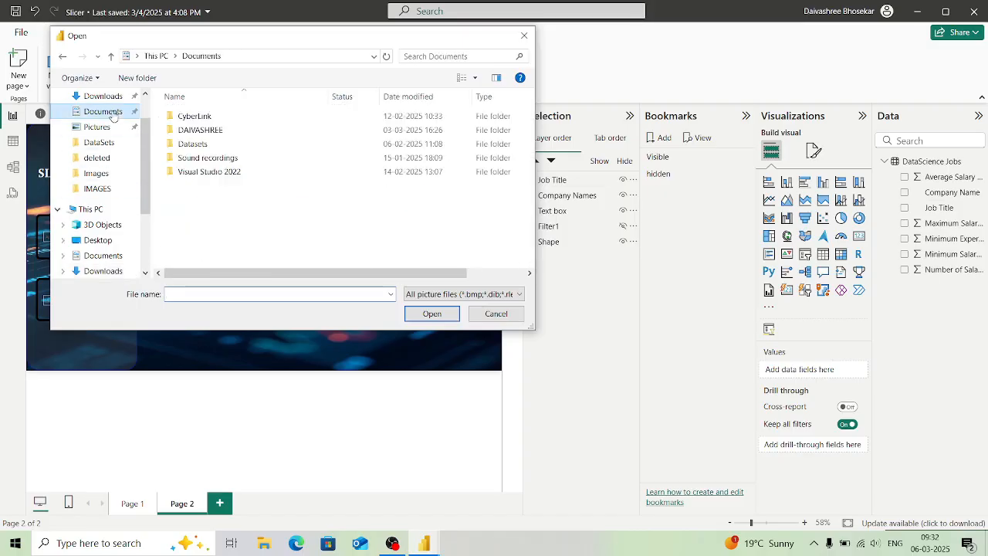
double_click(195, 129)
double_click(193, 129)
click(276, 166)
click(432, 313)
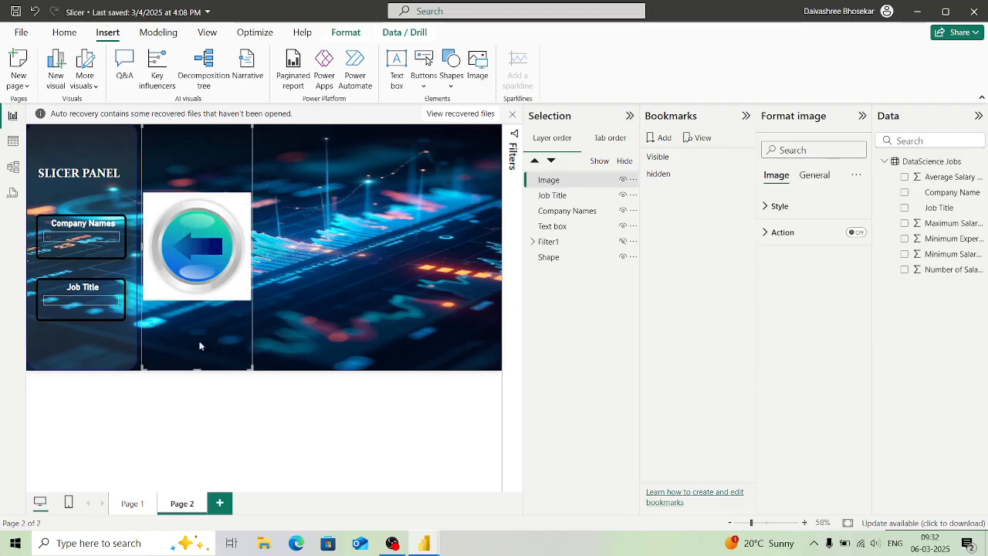
Shrink the back-arrow image to a small icon and place it in the upper right corner of the slicer panel.
drag(197, 369, 190, 156)
drag(252, 140, 114, 153)
click(228, 218)
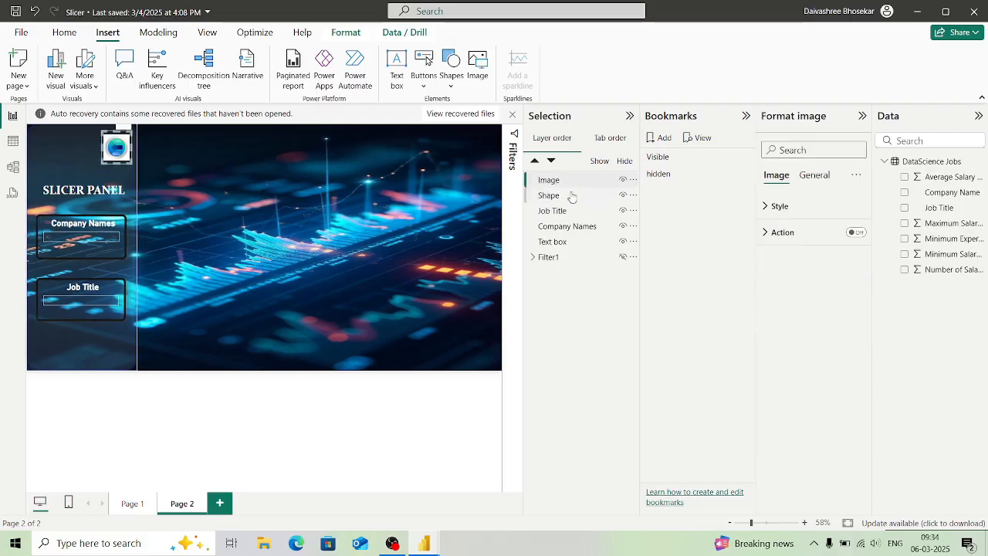
Group the Image, Shape, Job Title, Company Names and Text box objects together.
ctrl+click(567, 211)
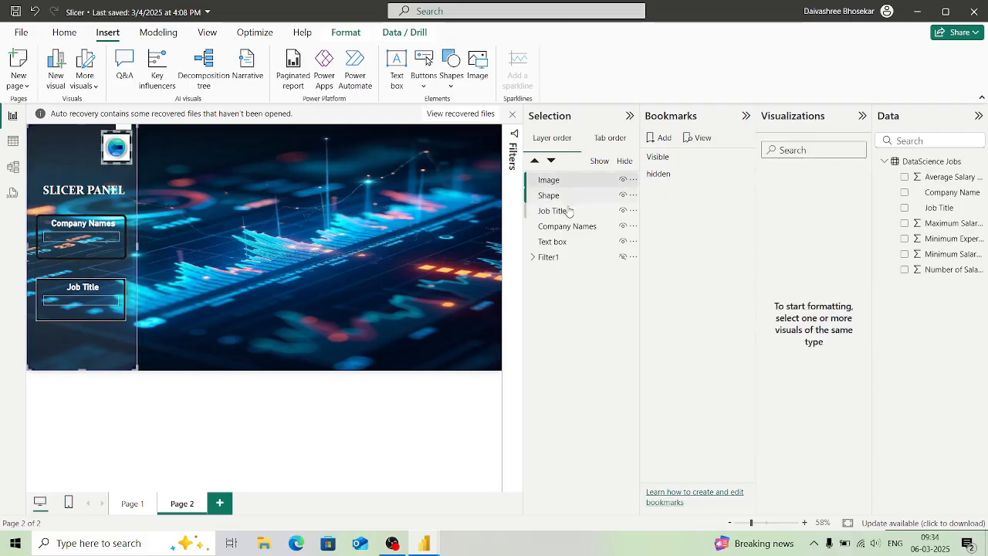
ctrl+click(565, 228)
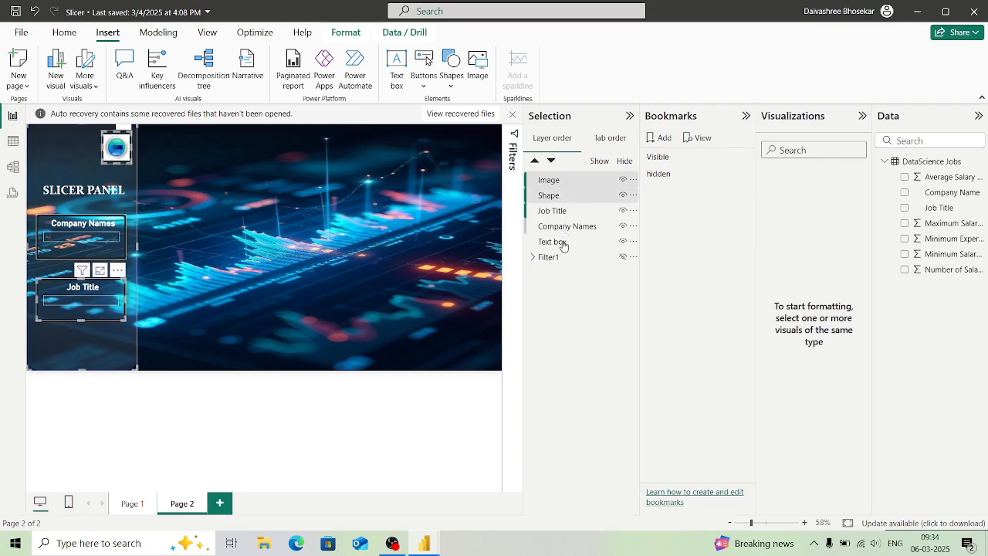
ctrl+click(563, 245)
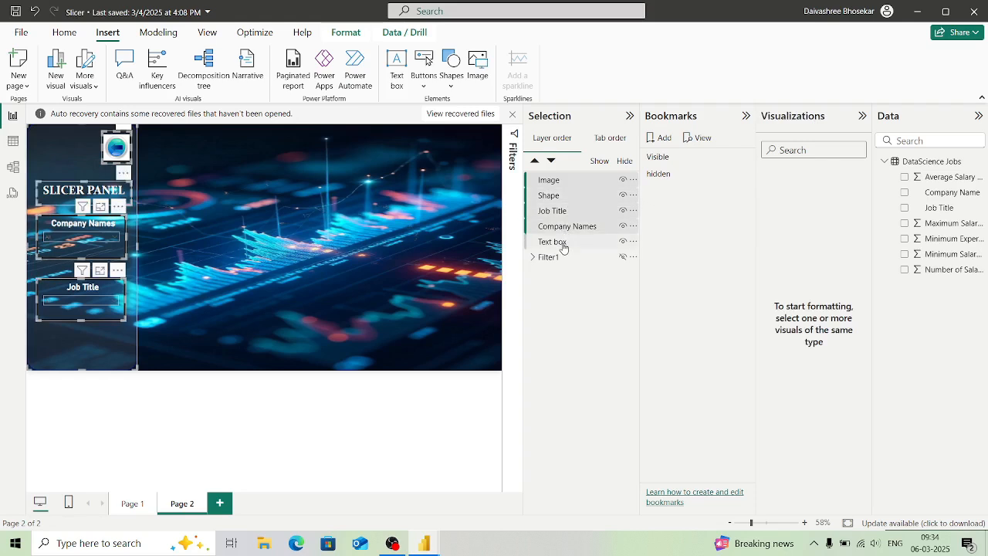
right_click(563, 245)
mouse_move(571, 251)
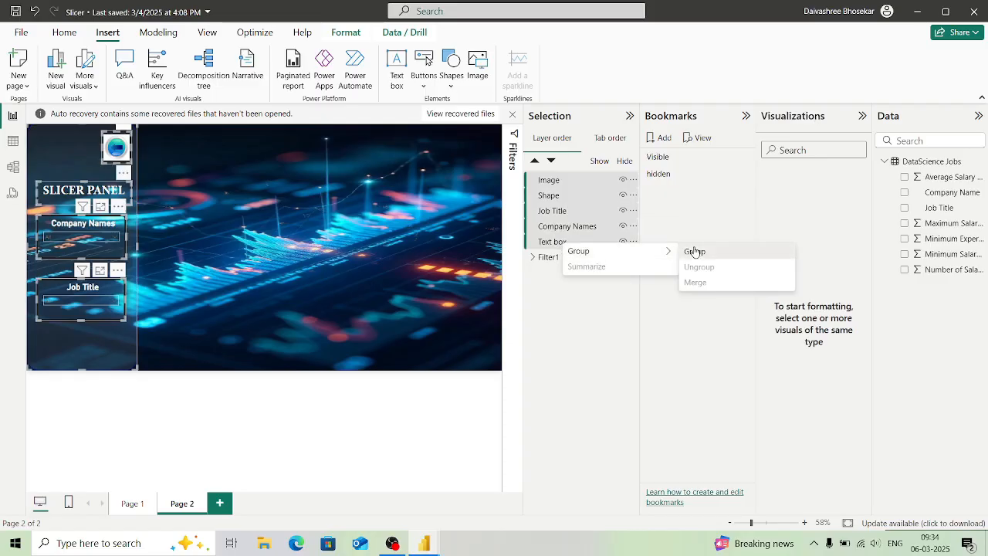
click(695, 251)
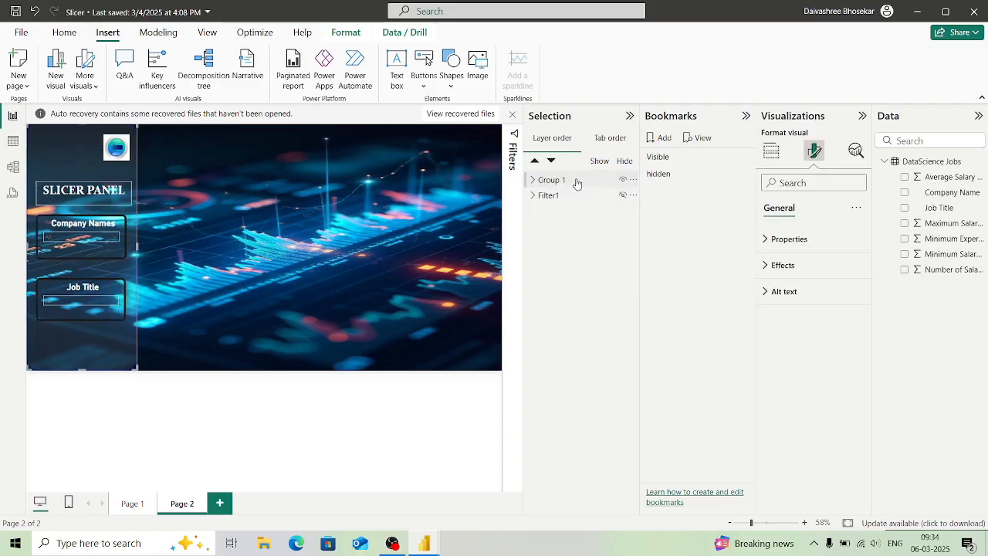
Rename the new group as Slicer.
double_click(563, 179)
key(BackSpace)
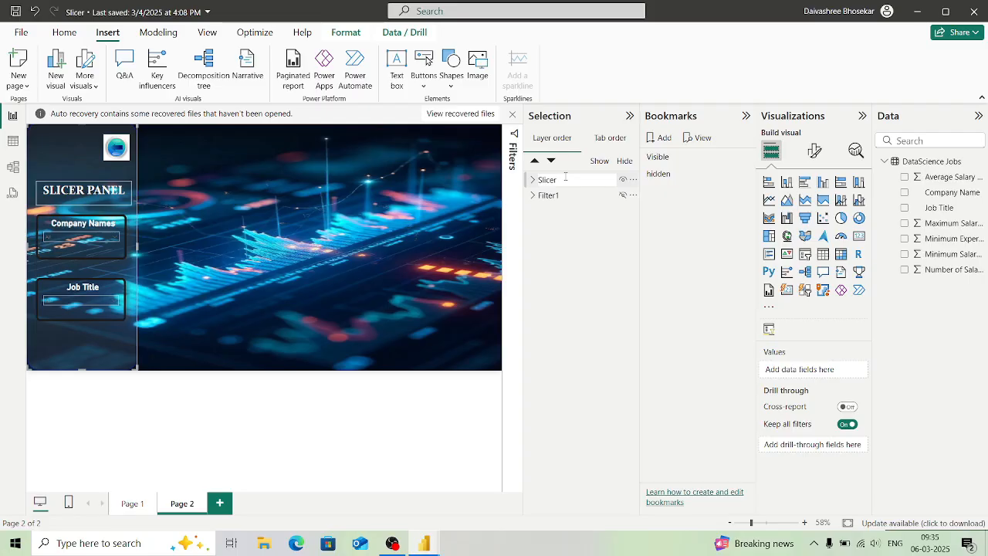
key(Return)
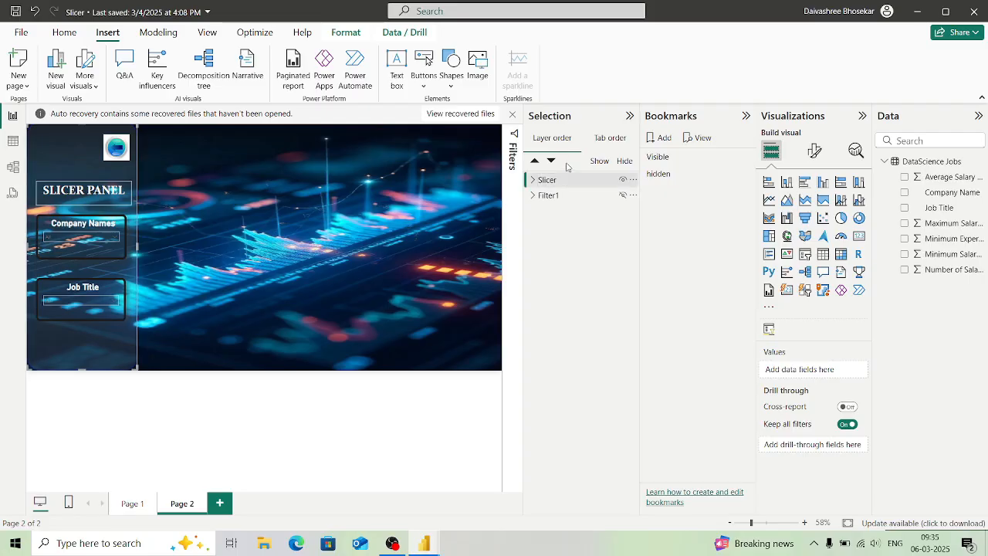
click(562, 180)
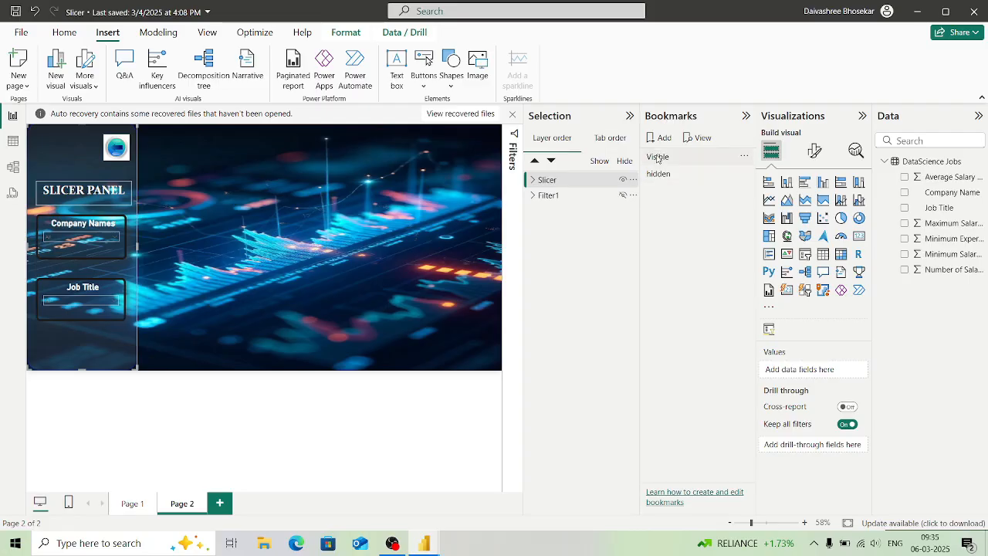
Show the hidden Filter1 group and add a bookmark named Filter.
click(623, 195)
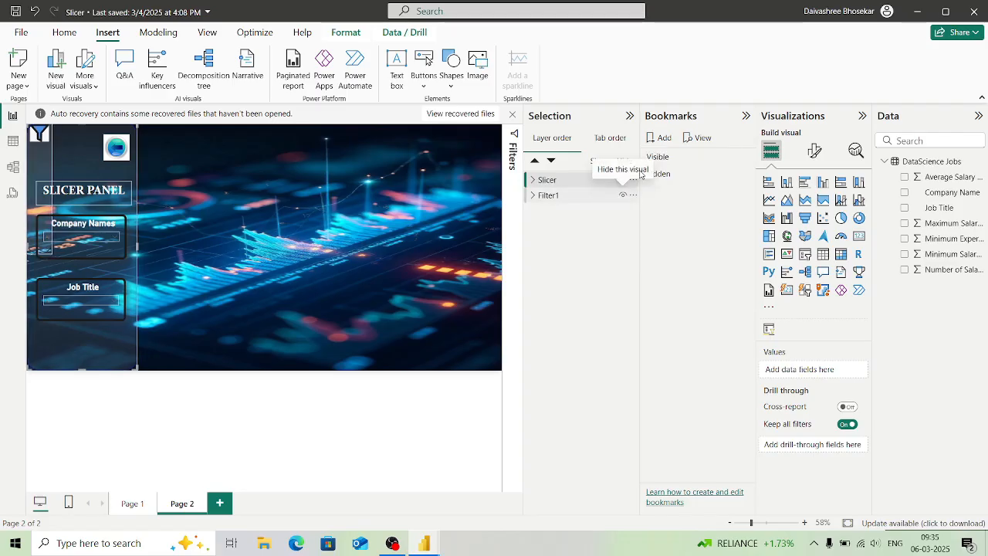
click(663, 140)
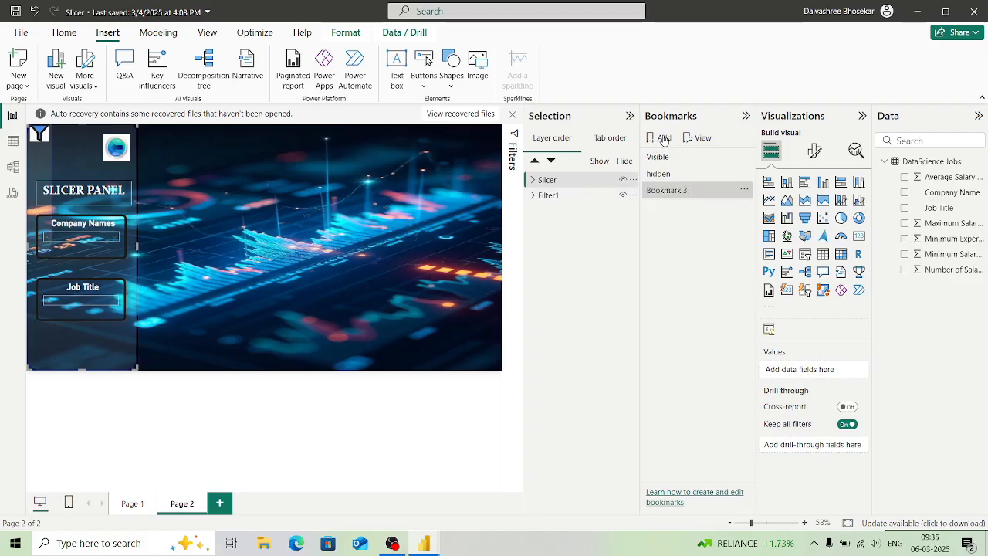
double_click(685, 191)
key(BackSpace)
key(BackSpace)
key(BackSpace)
key(BackSpace)
key(BackSpace)
key(BackSpace)
key(BackSpace)
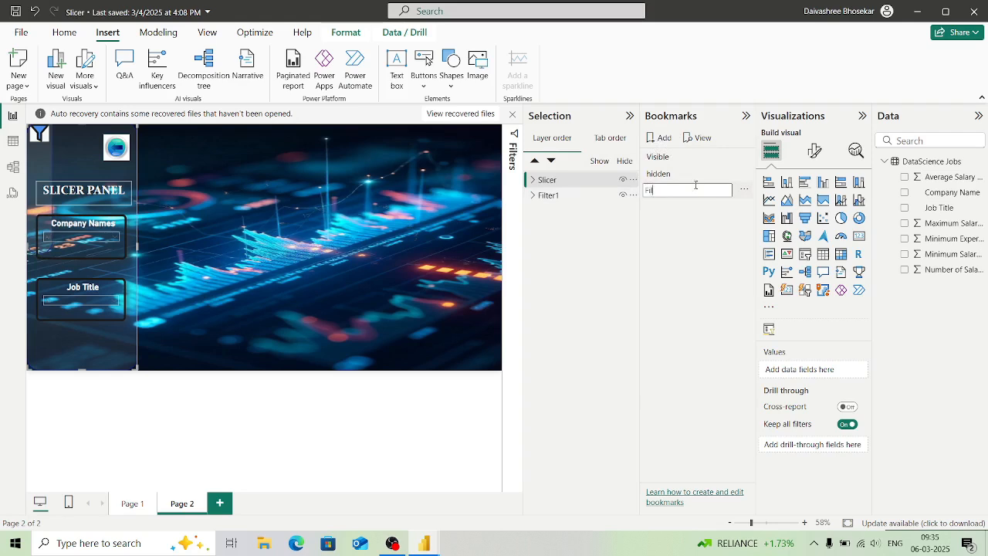
key(Return)
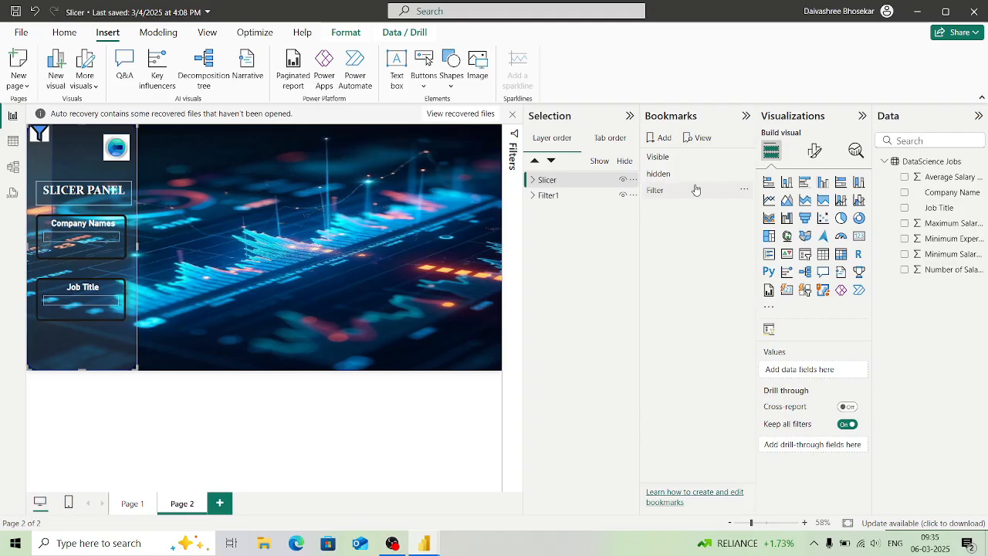
Add a new bookmark named Panel for the page with the slicer panel displayed.
click(658, 137)
double_click(681, 208)
key(BackSpace)
key(BackSpace)
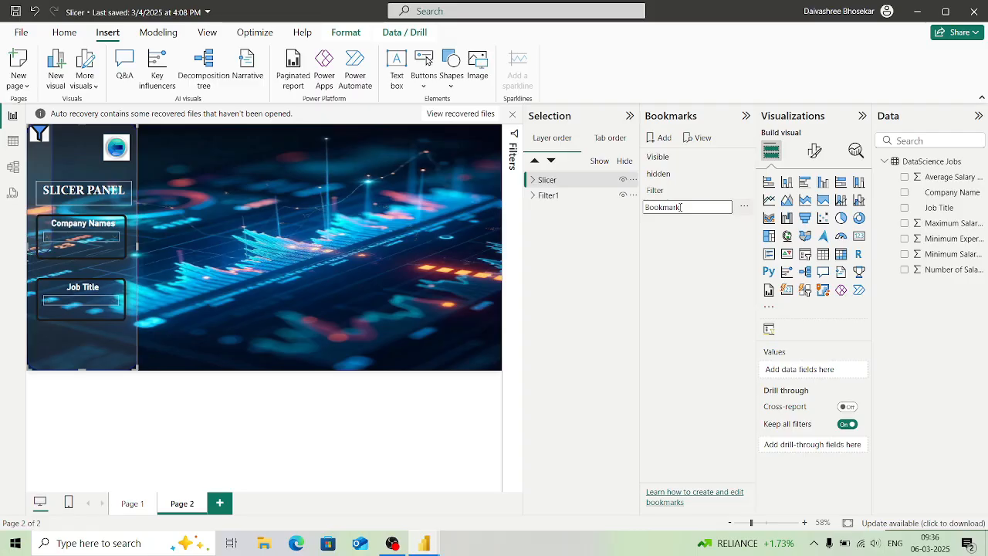
key(BackSpace)
key(BackSpace)
key(BackSpace)
key(BackSpace)
key(BackSpace)
key(BackSpace)
key(BackSpace)
key(BackSpace)
text(Panel)
key(Return)
click(679, 208)
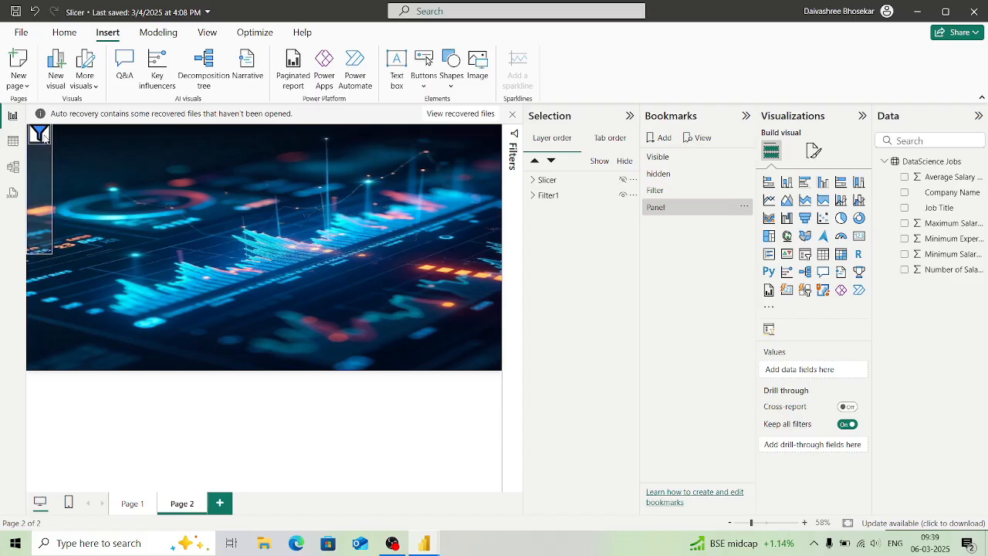
Turn on the filter icon image's action, set its type to Bookmark and choose the Filter bookmark.
click(41, 134)
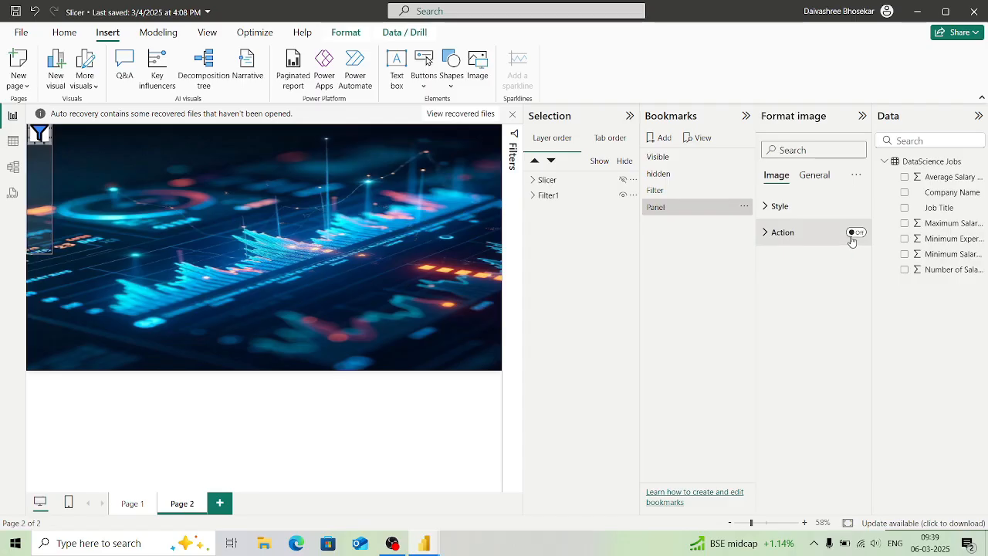
click(856, 234)
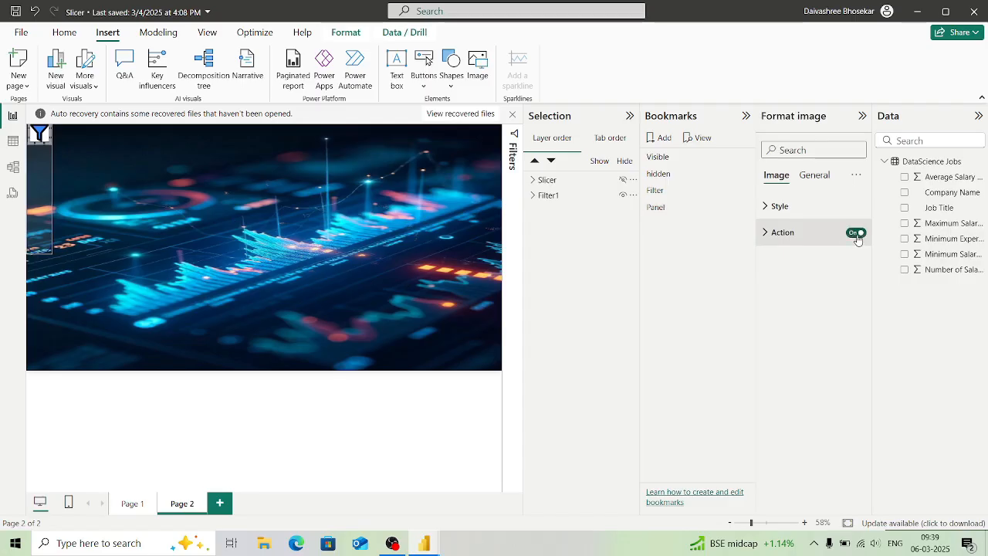
click(768, 234)
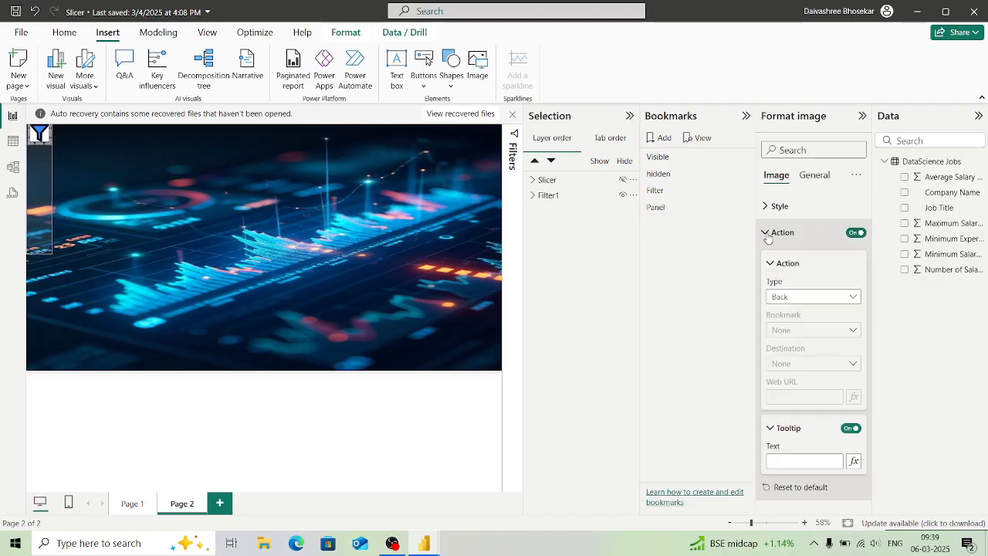
click(819, 302)
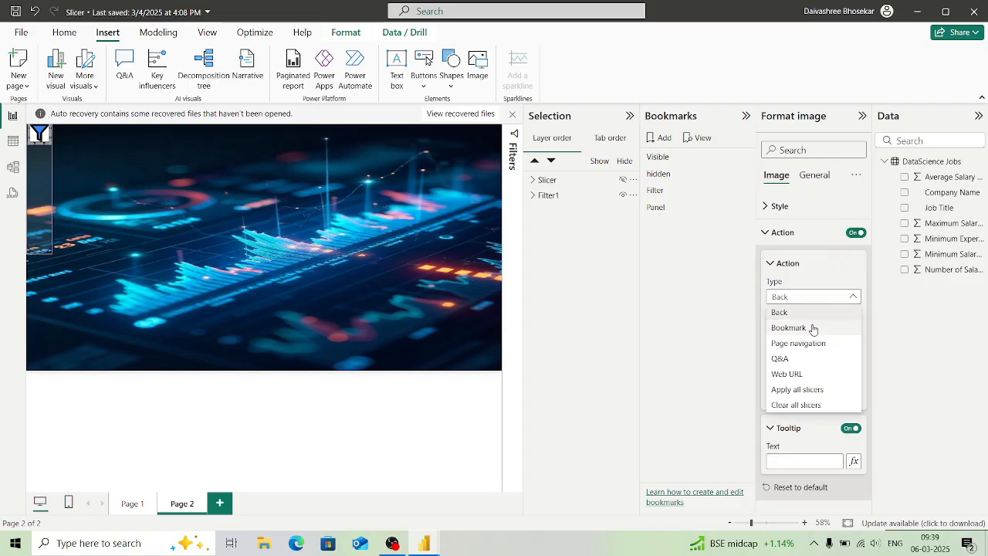
click(813, 329)
click(820, 331)
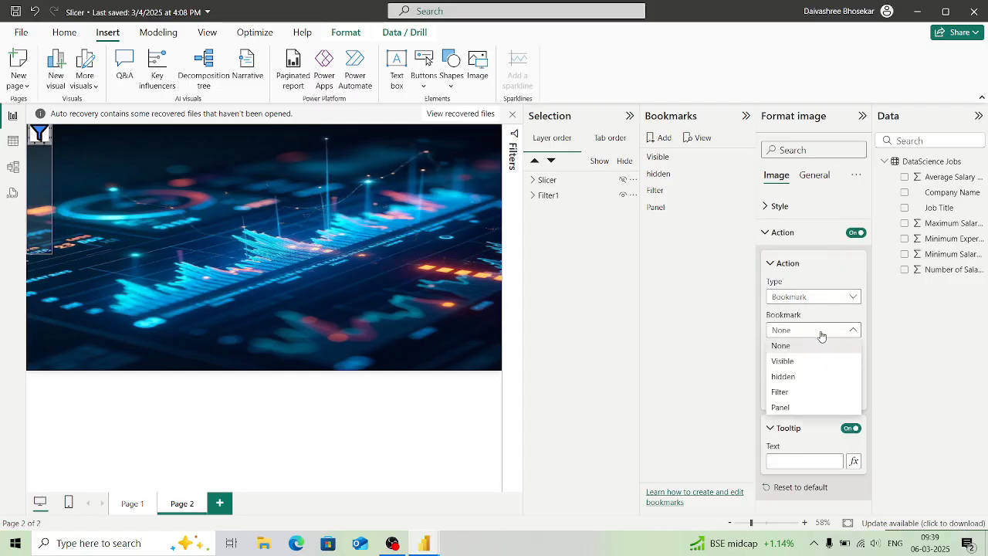
click(790, 393)
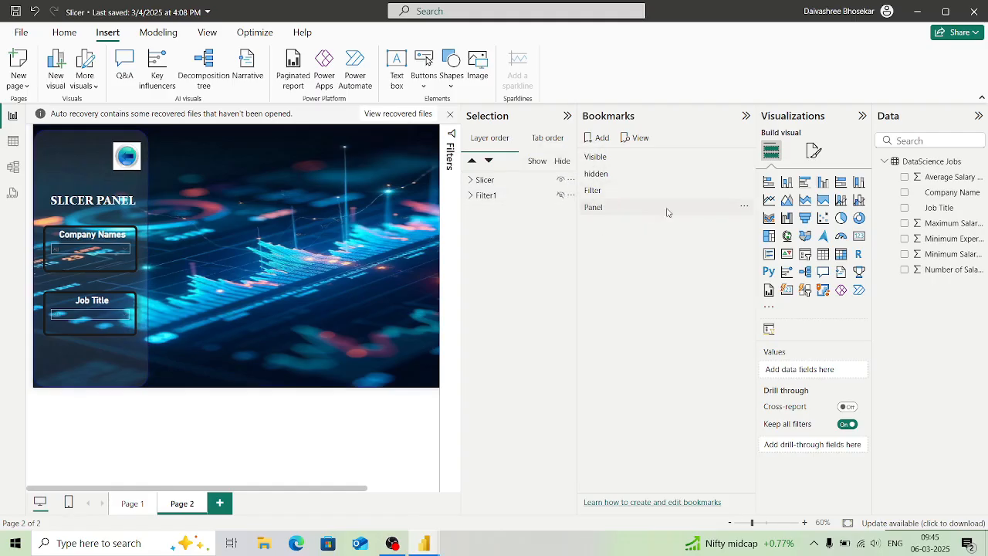
Check the back-arrow image's bookmark action, and try switching between the Filter and Panel bookmarks through the two icons.
click(741, 210)
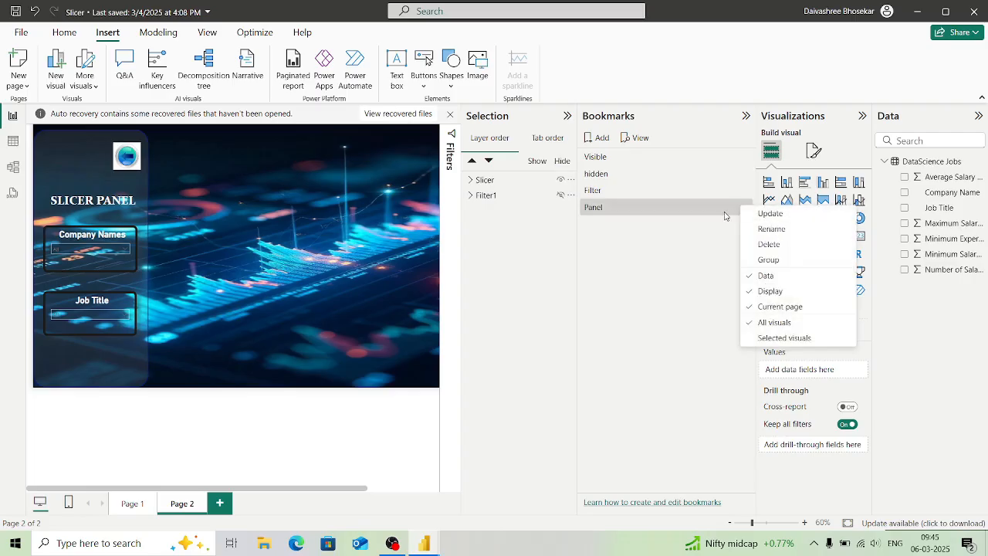
click(130, 159)
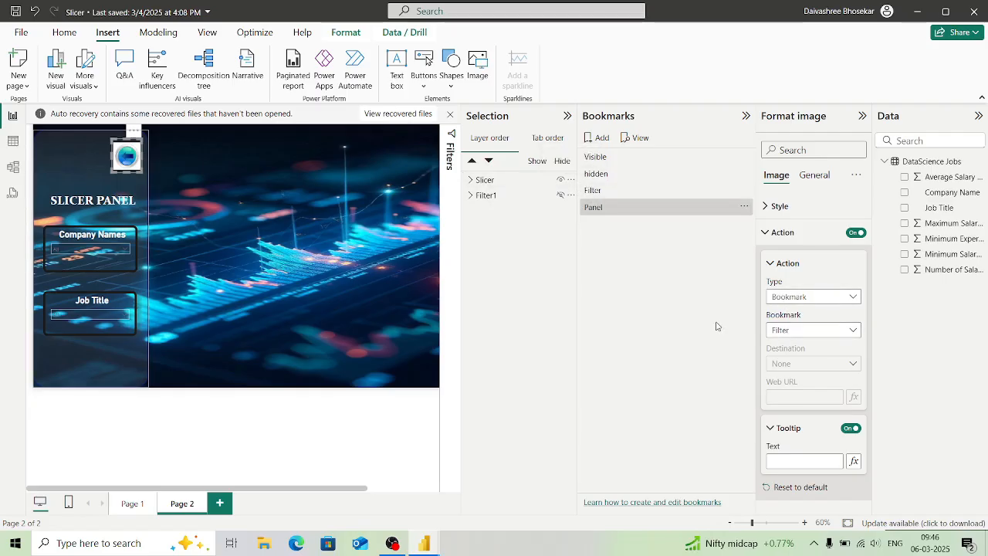
click(508, 201)
ctrl+click(128, 156)
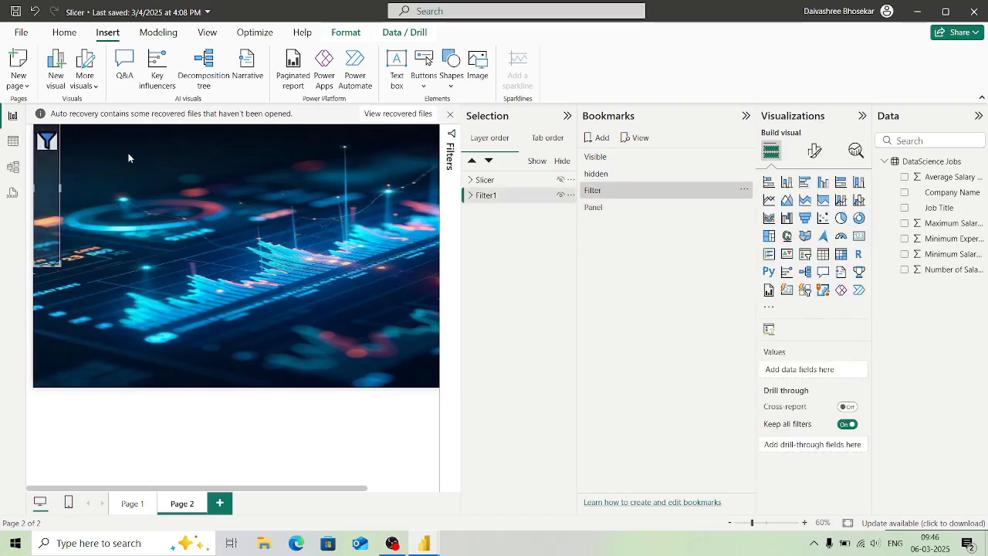
ctrl+click(49, 141)
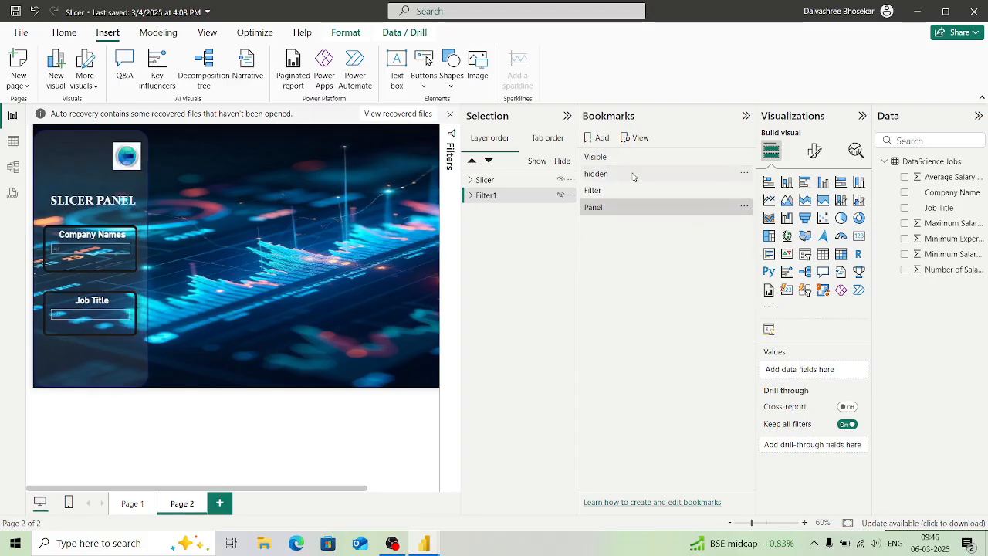
click(347, 271)
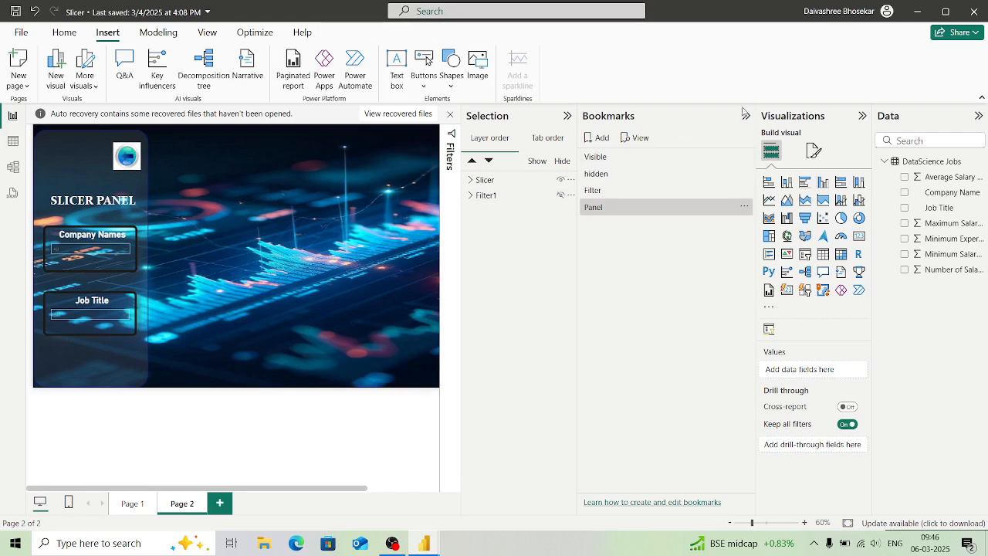
Collapse the Bookmarks, Visualizations and Selection panes and enlarge the report page to 80%.
click(747, 118)
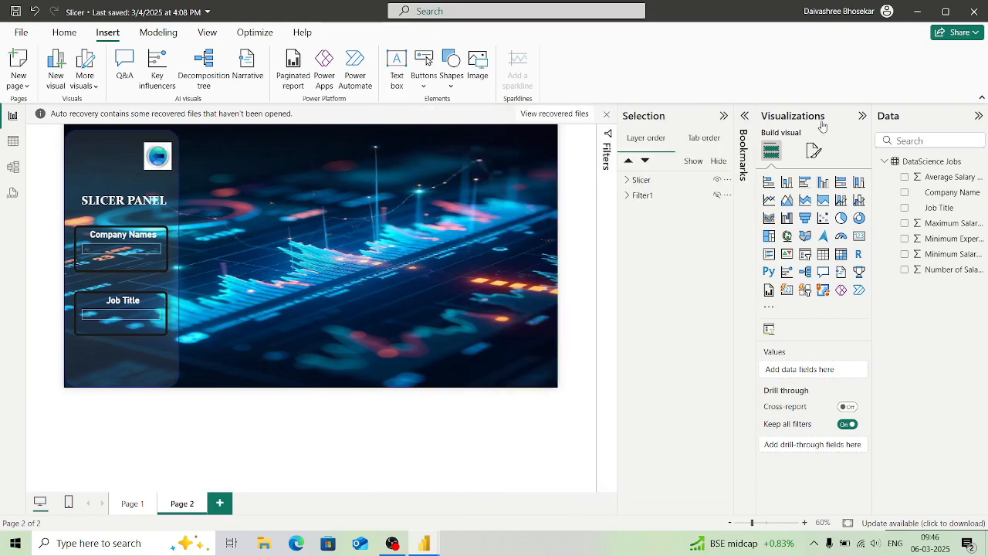
click(861, 116)
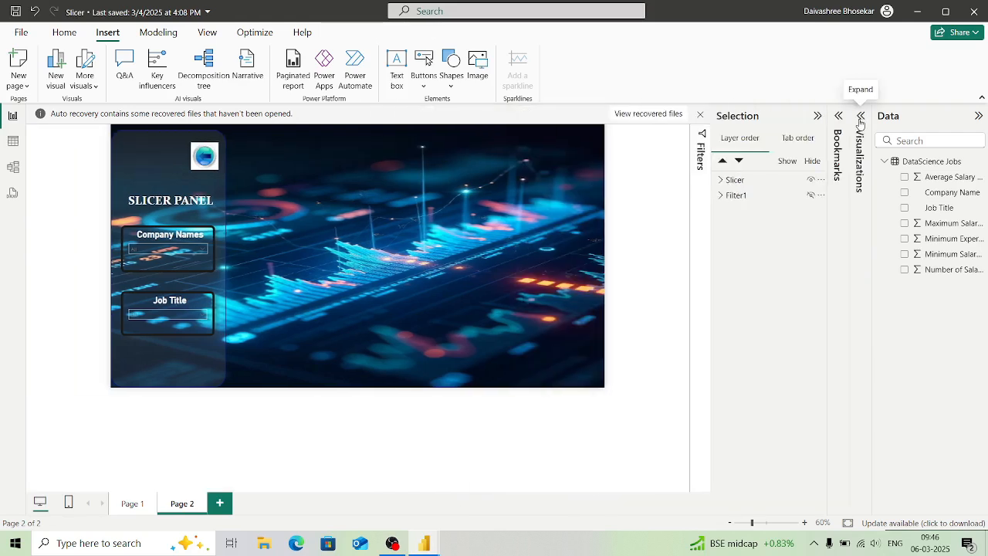
click(817, 116)
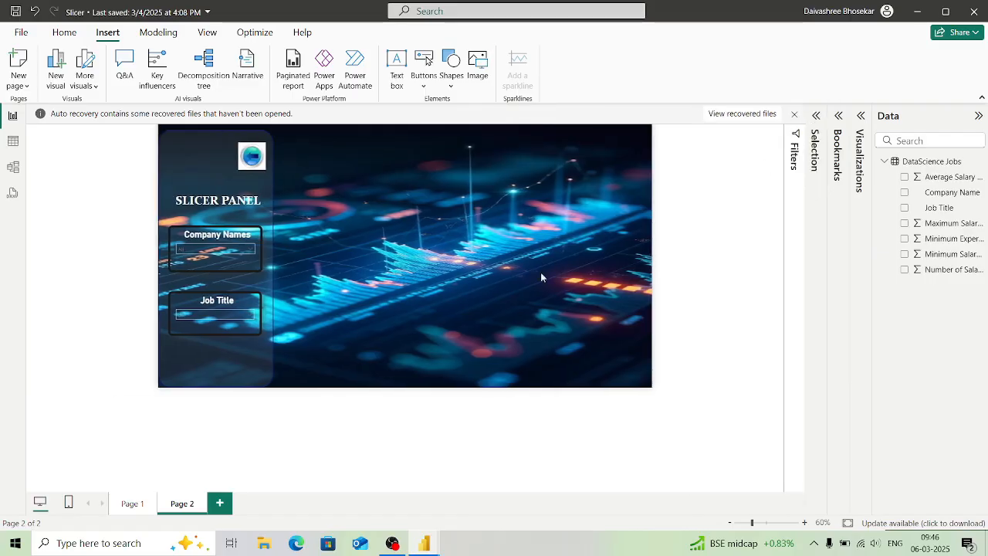
ctrl+scroll(541, 274, up, 2)
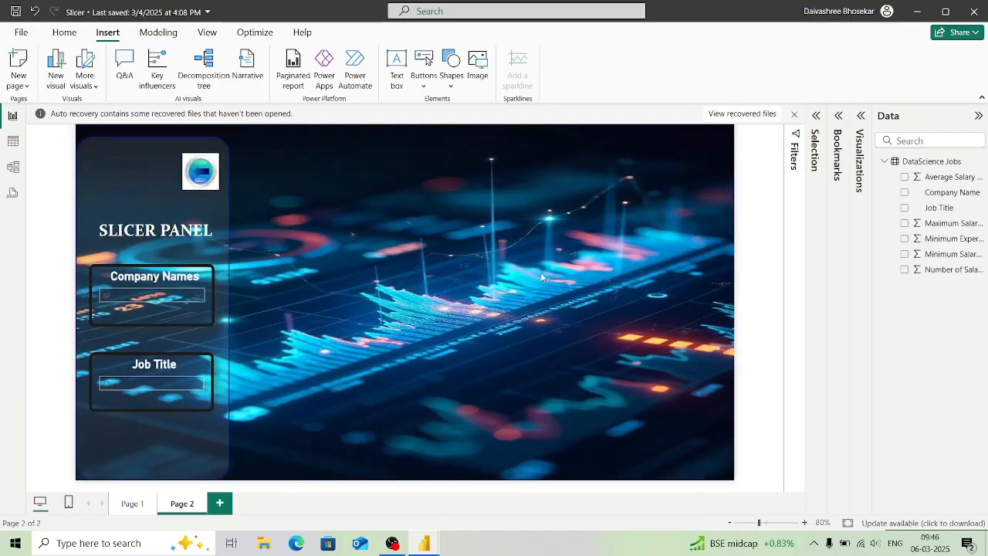
Test hiding the slicer panel with its back-arrow icon and showing it again with the filter icon.
click(210, 190)
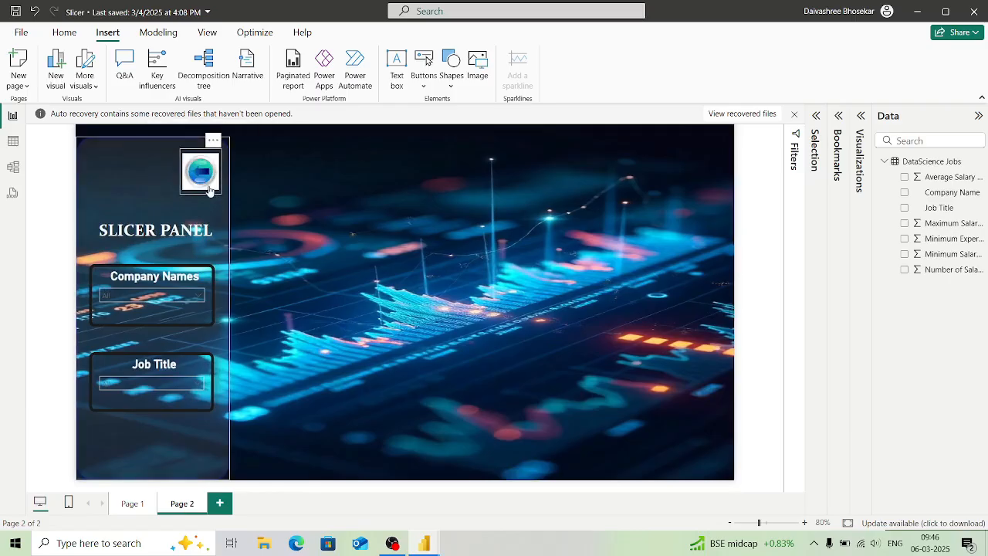
ctrl+click(209, 188)
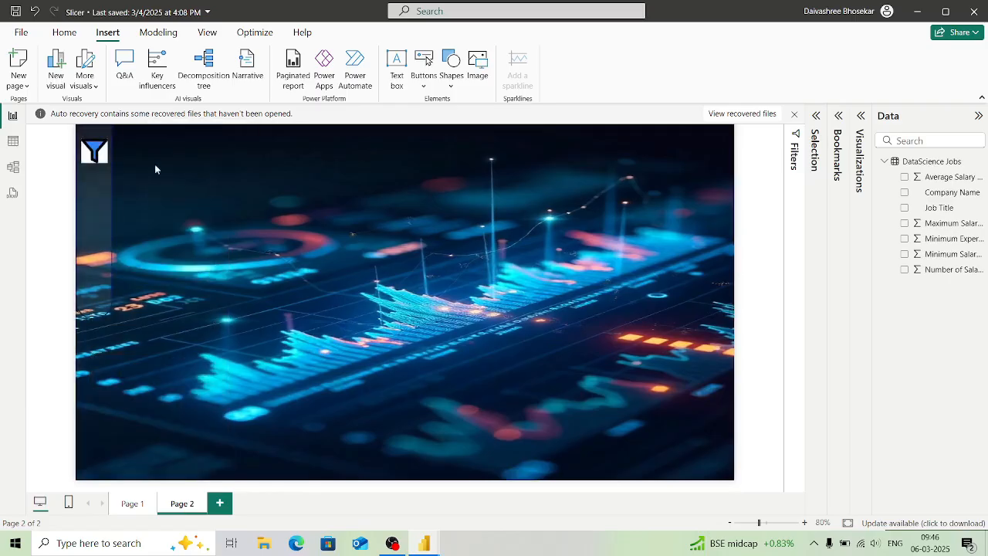
ctrl+click(103, 156)
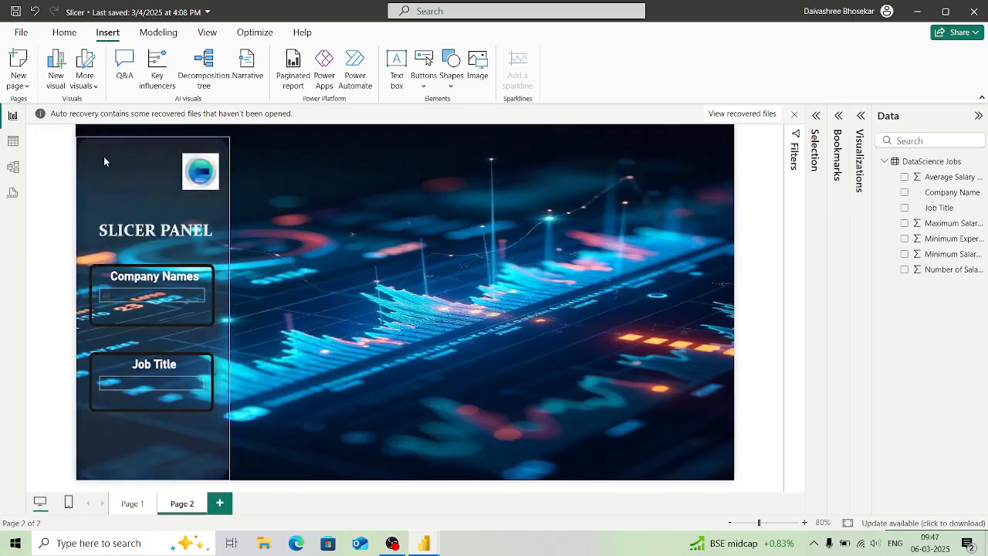